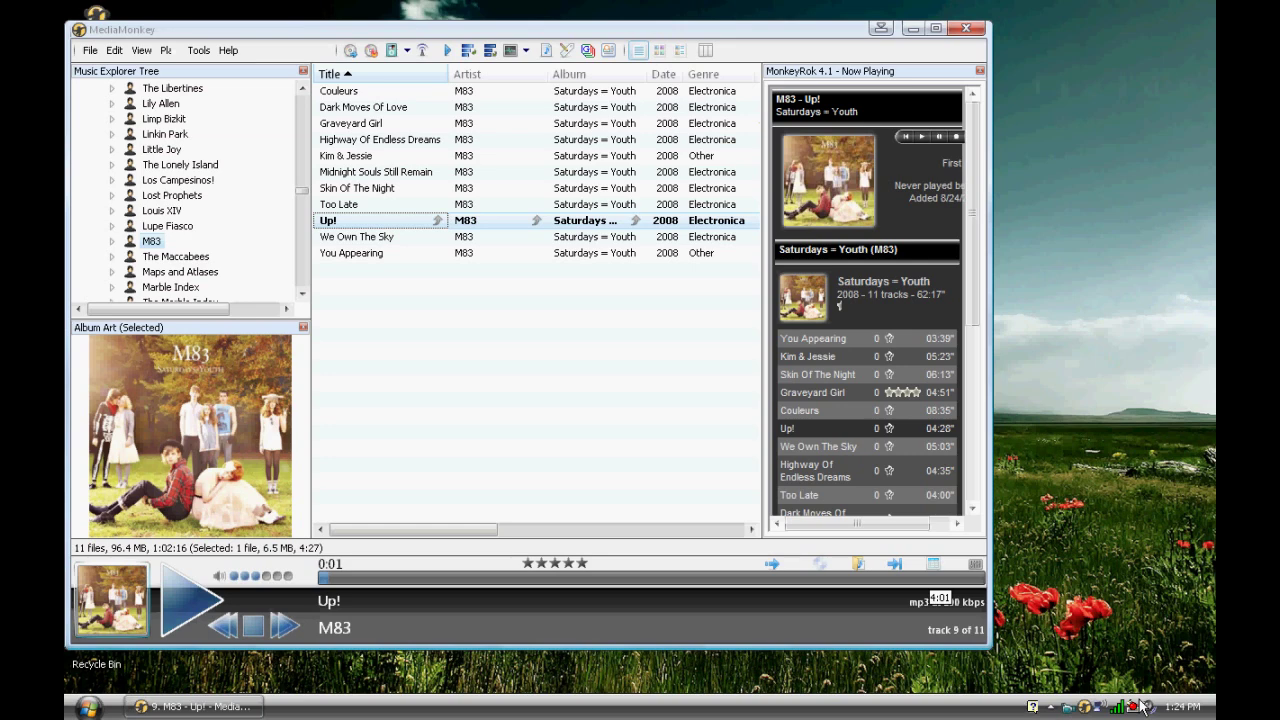
- Hide the standard command toolbar while keeping the view mode buttons
right_click(736, 52)
click(763, 56)
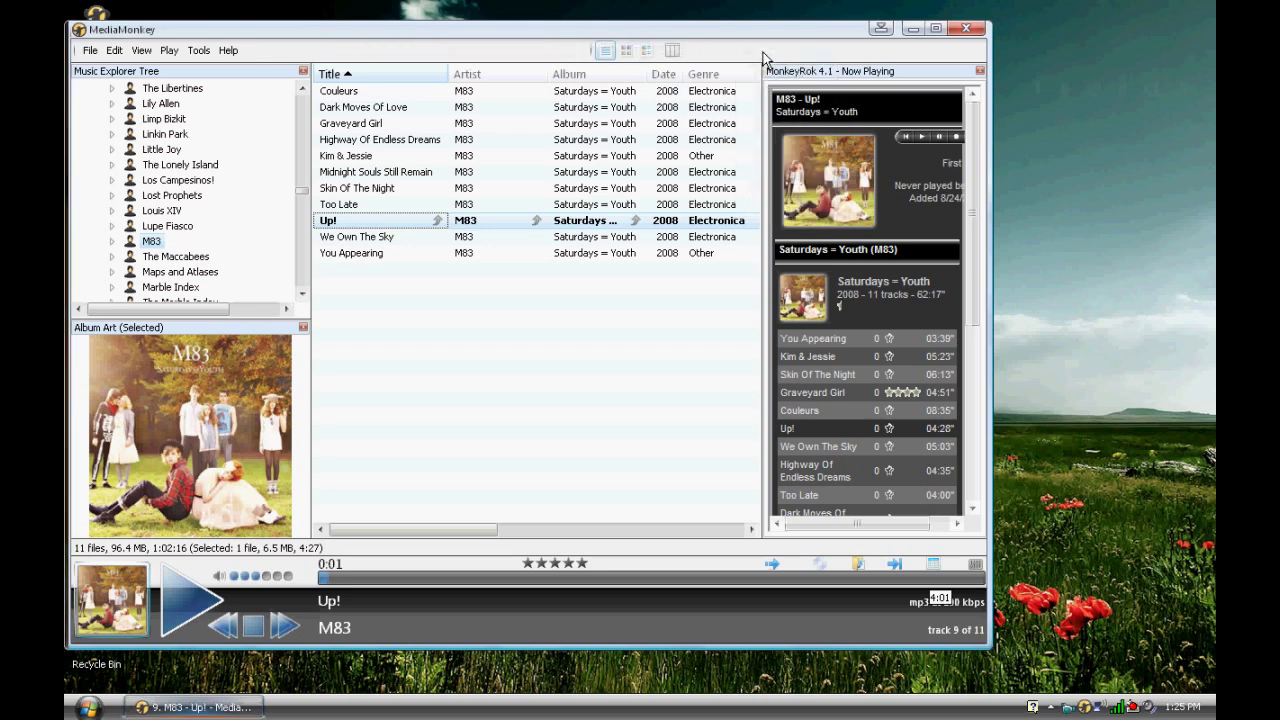
- Show the Track Browser, enlarge its pane, and load the library's whole Album Artist node into it
click(671, 50)
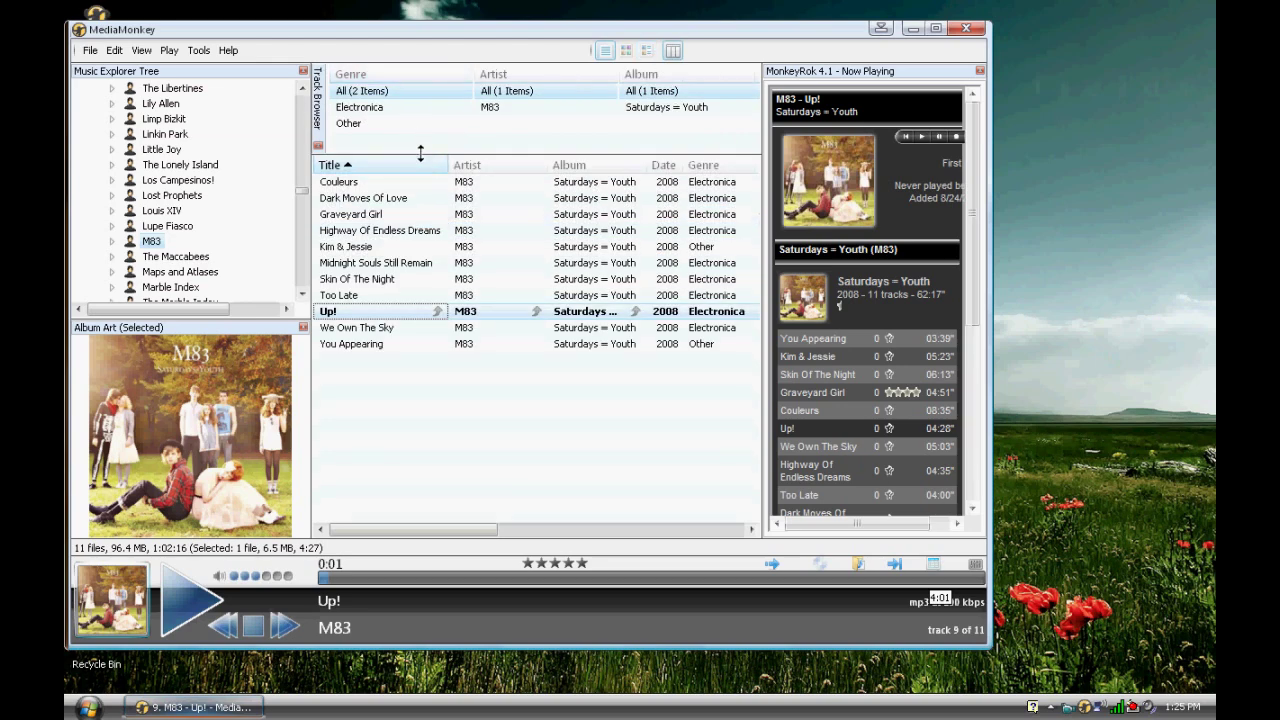
drag(420, 148, 399, 212)
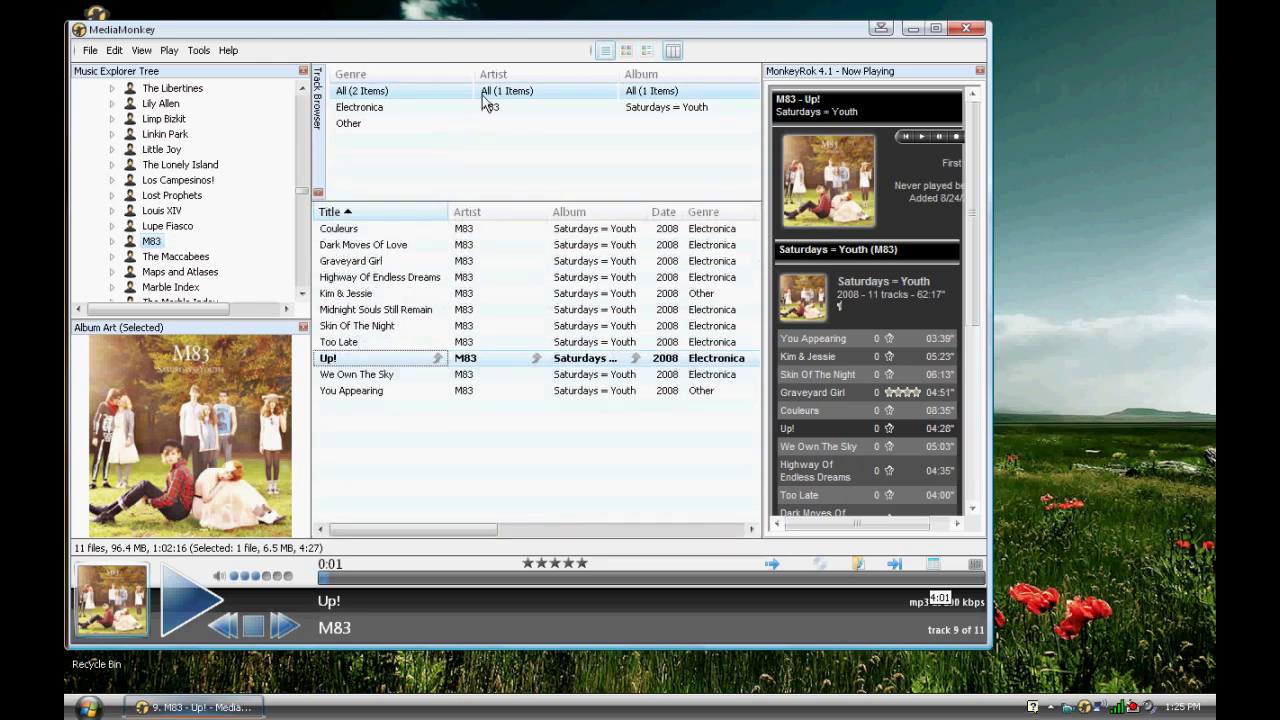
scroll(200, 190, up, 15)
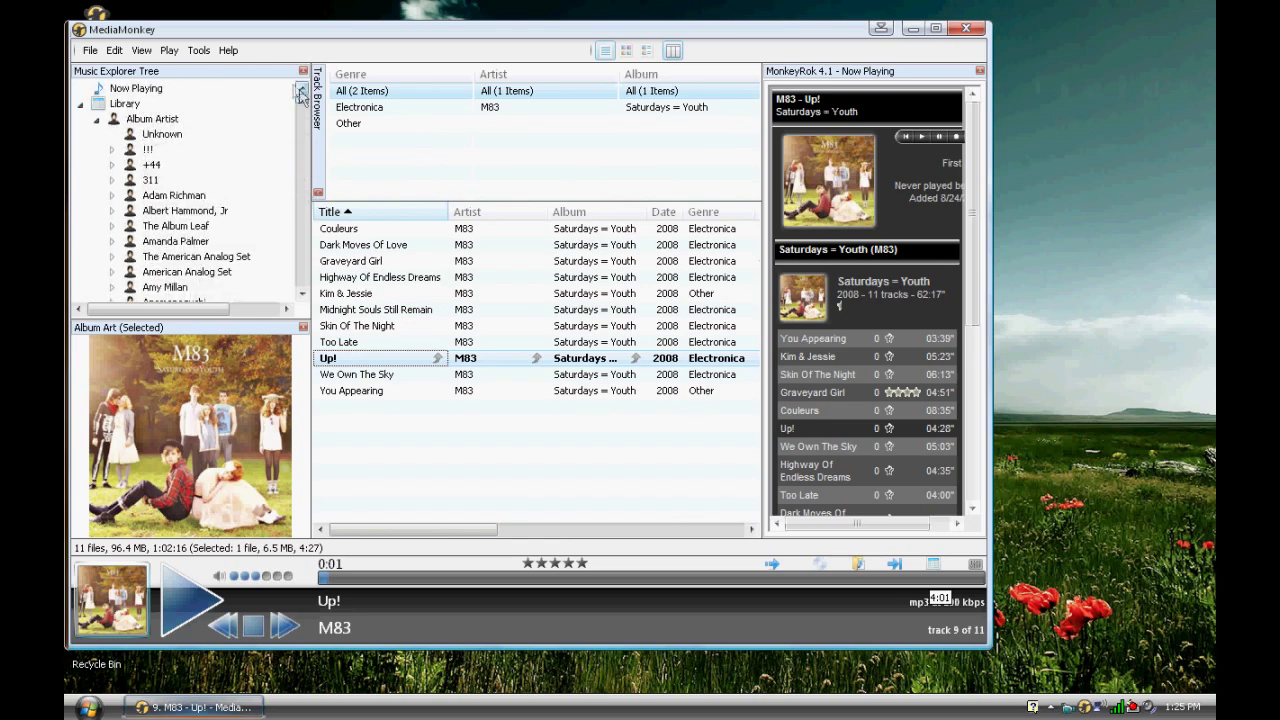
click(152, 119)
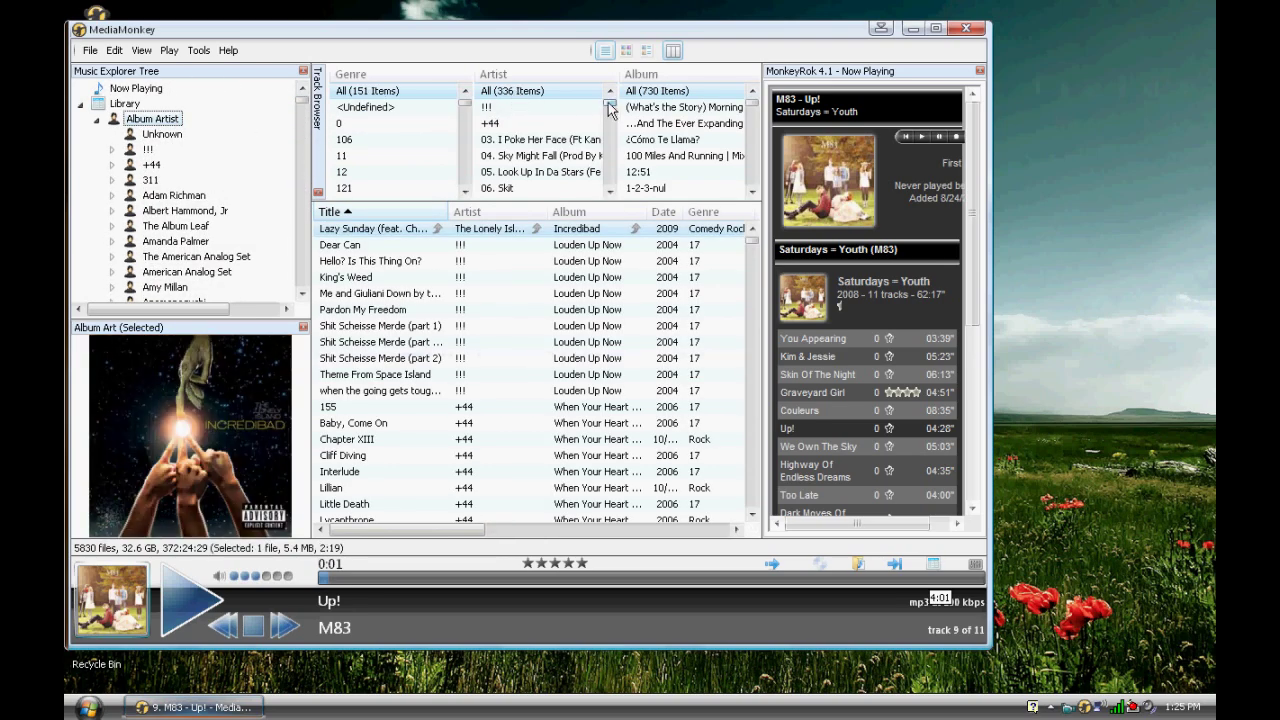
- Filter the library by John Mayer and by M83 in the Track Browser's Artist column, and close the browser
drag(609, 100, 609, 122)
scroll(610, 124, down, 2)
scroll(612, 128, down, 5)
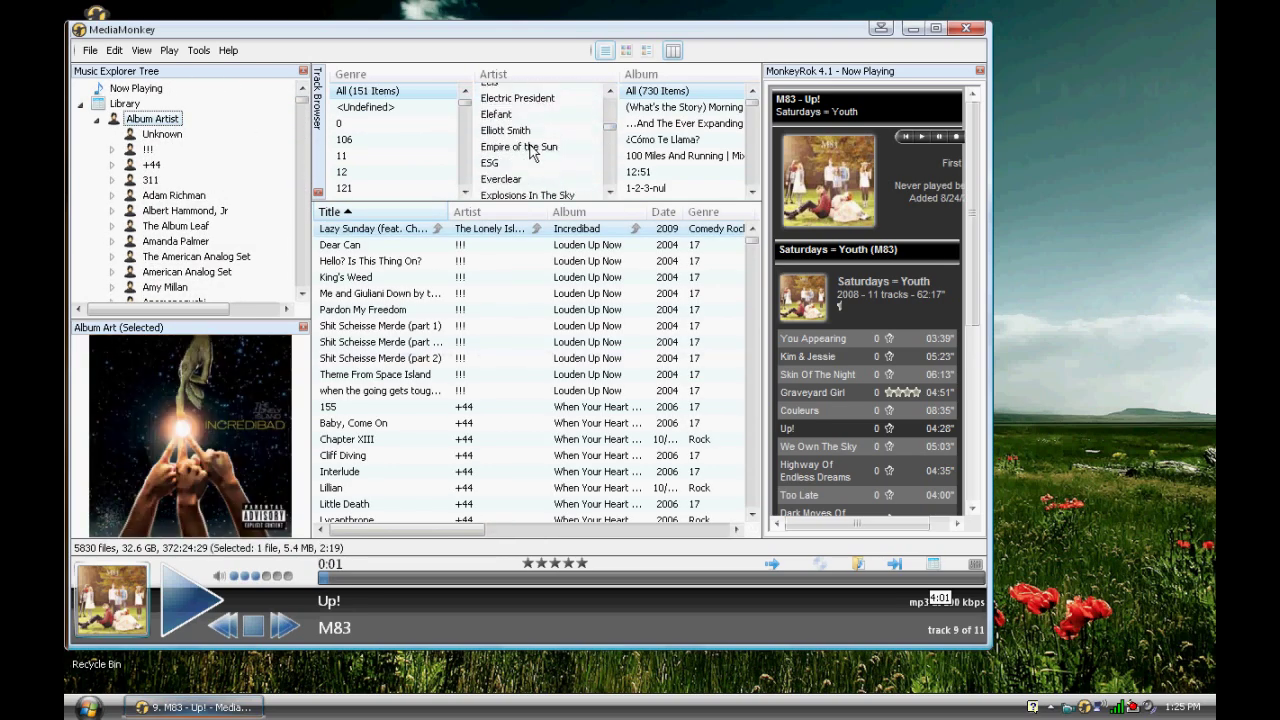
click(530, 146)
scroll(615, 142, down, 5)
click(545, 146)
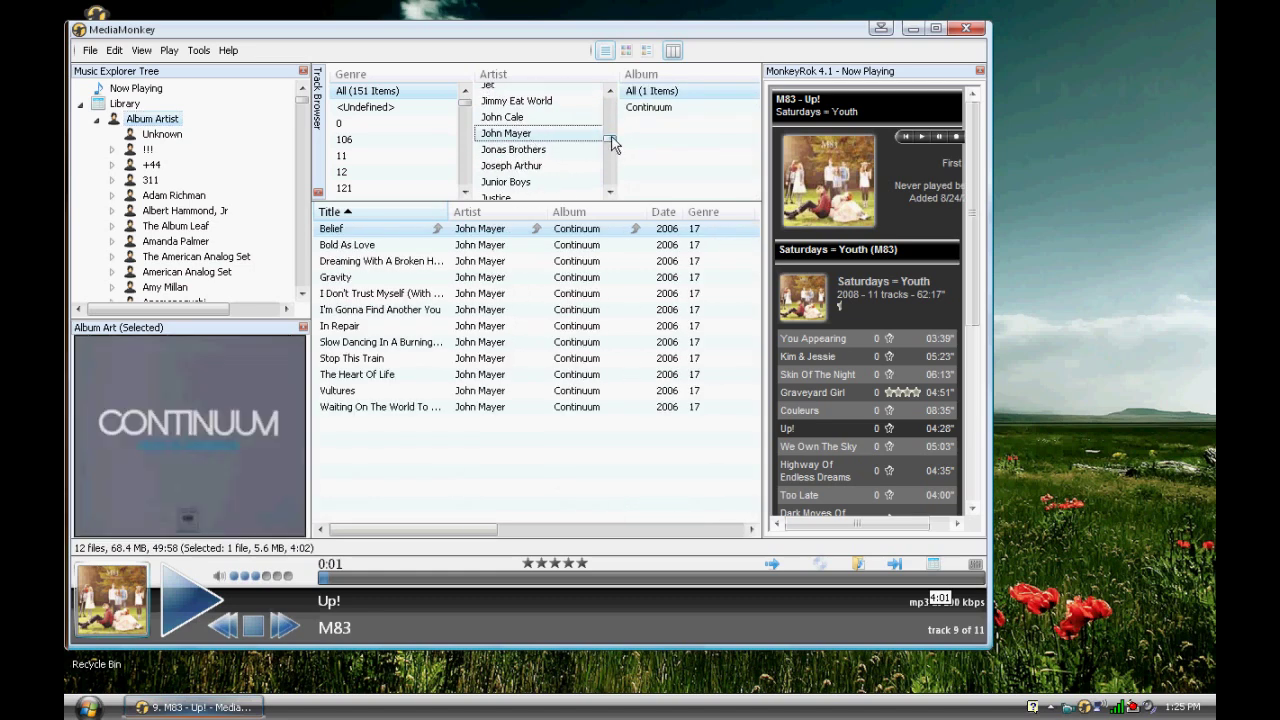
scroll(540, 155, down, 3)
click(533, 156)
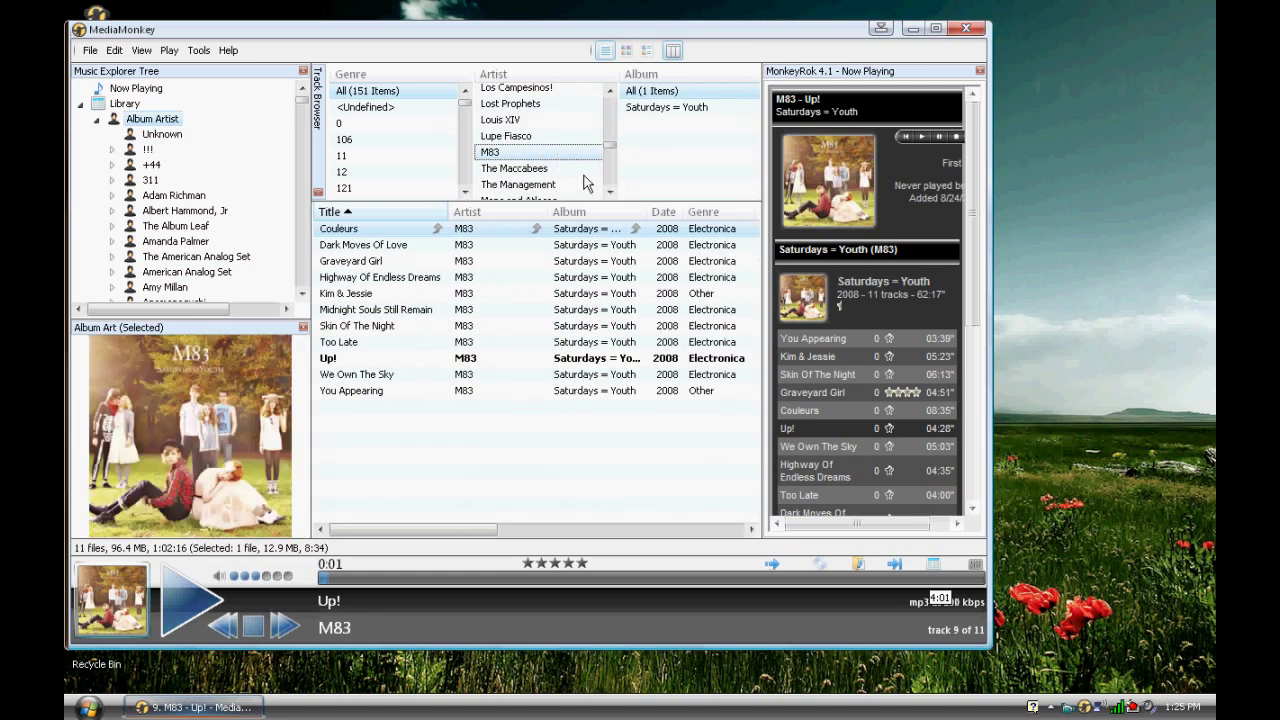
click(670, 50)
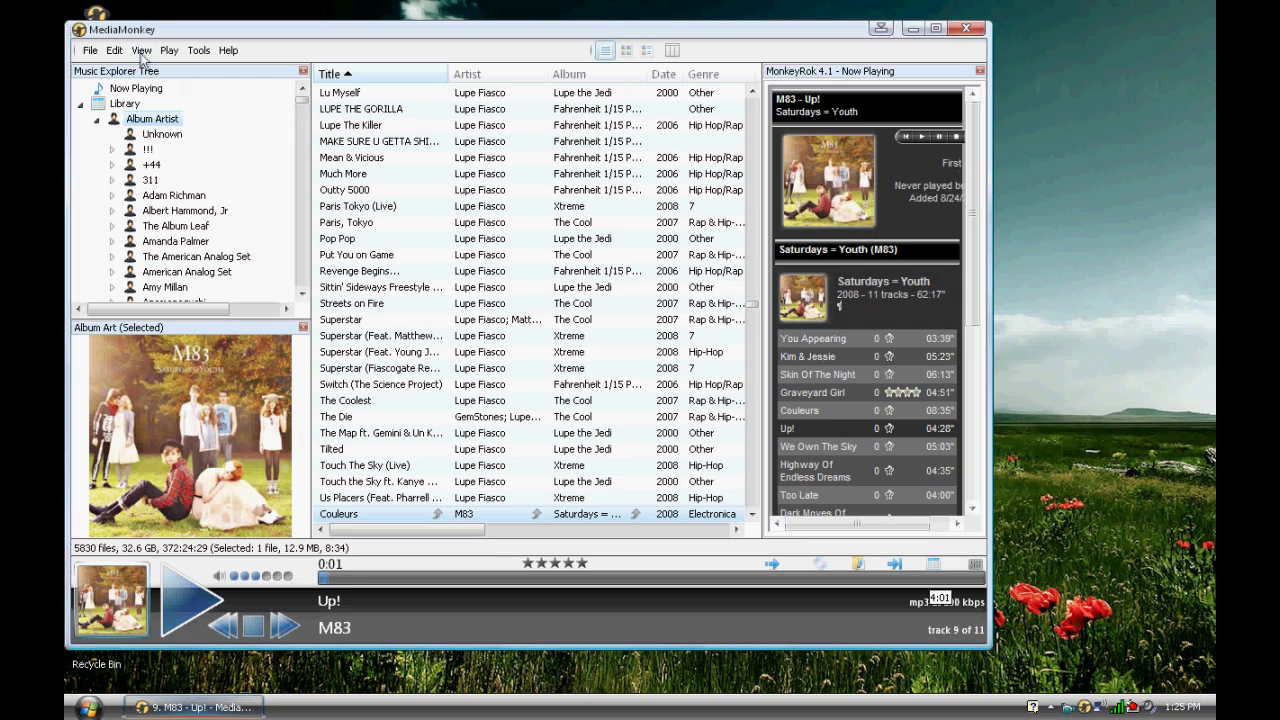
- Open the program options and go to the library's File Monitor settings
click(199, 50)
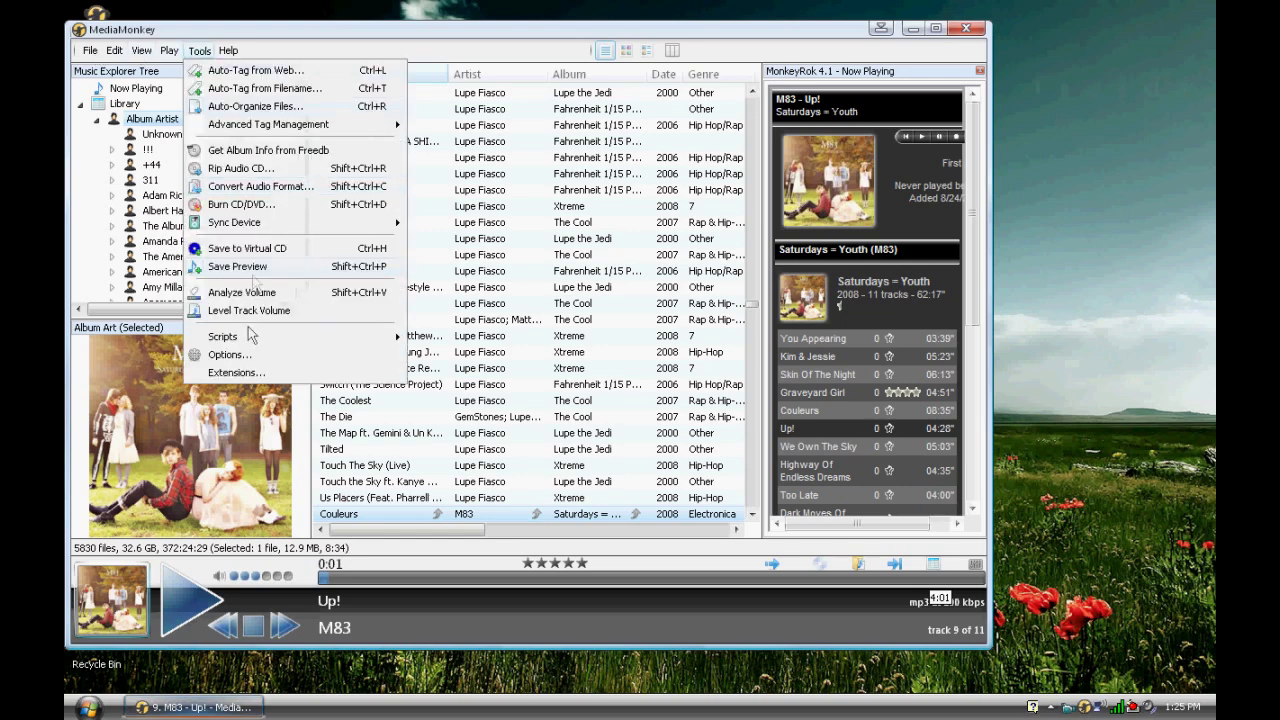
click(225, 354)
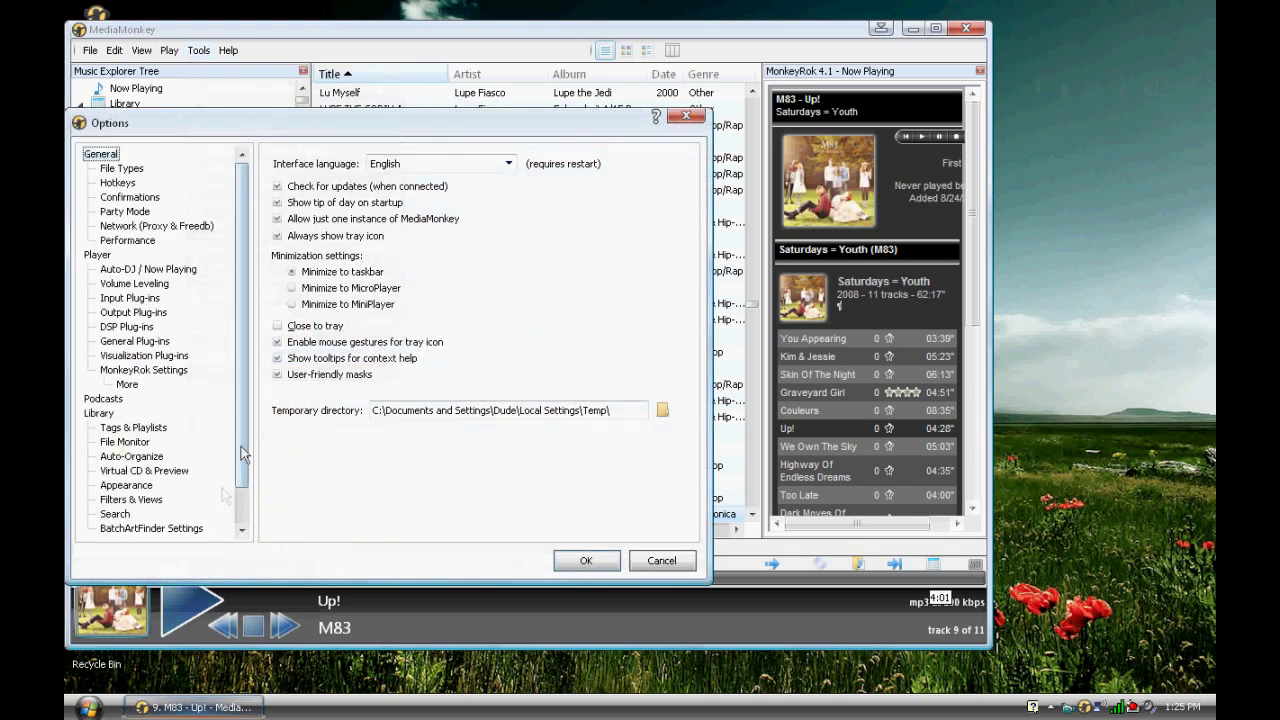
click(141, 370)
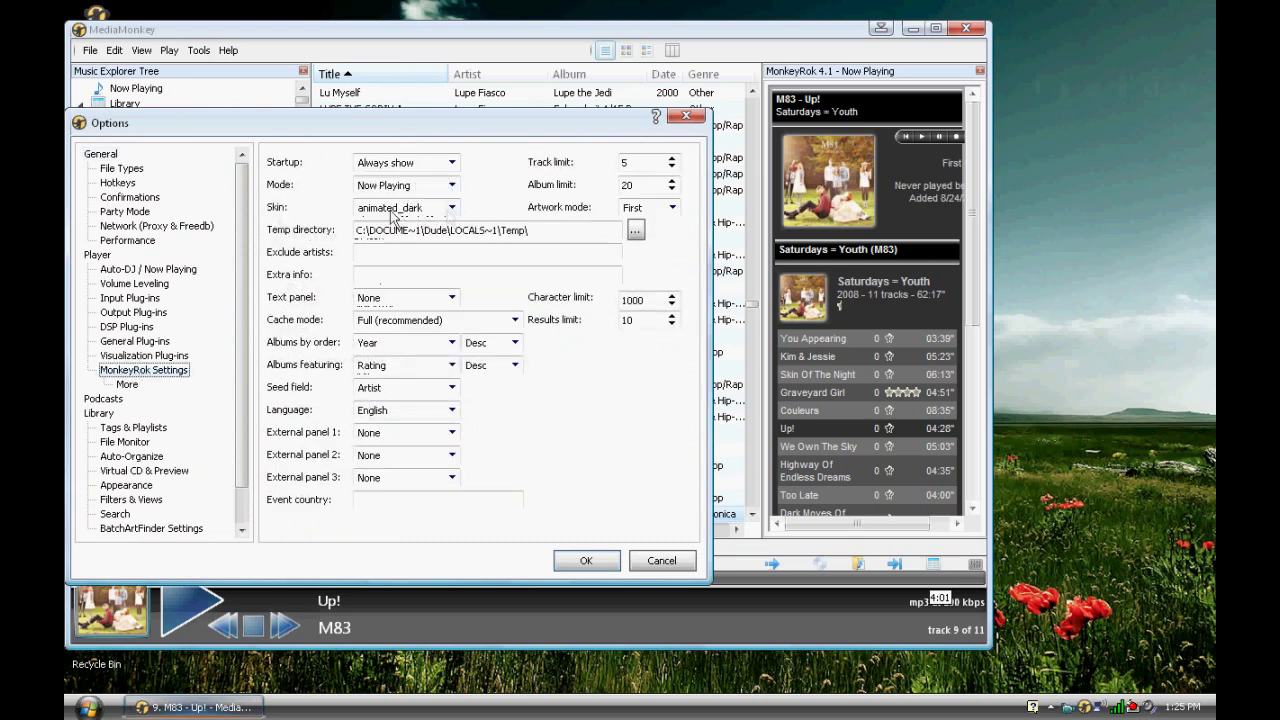
scroll(238, 415, down, 1)
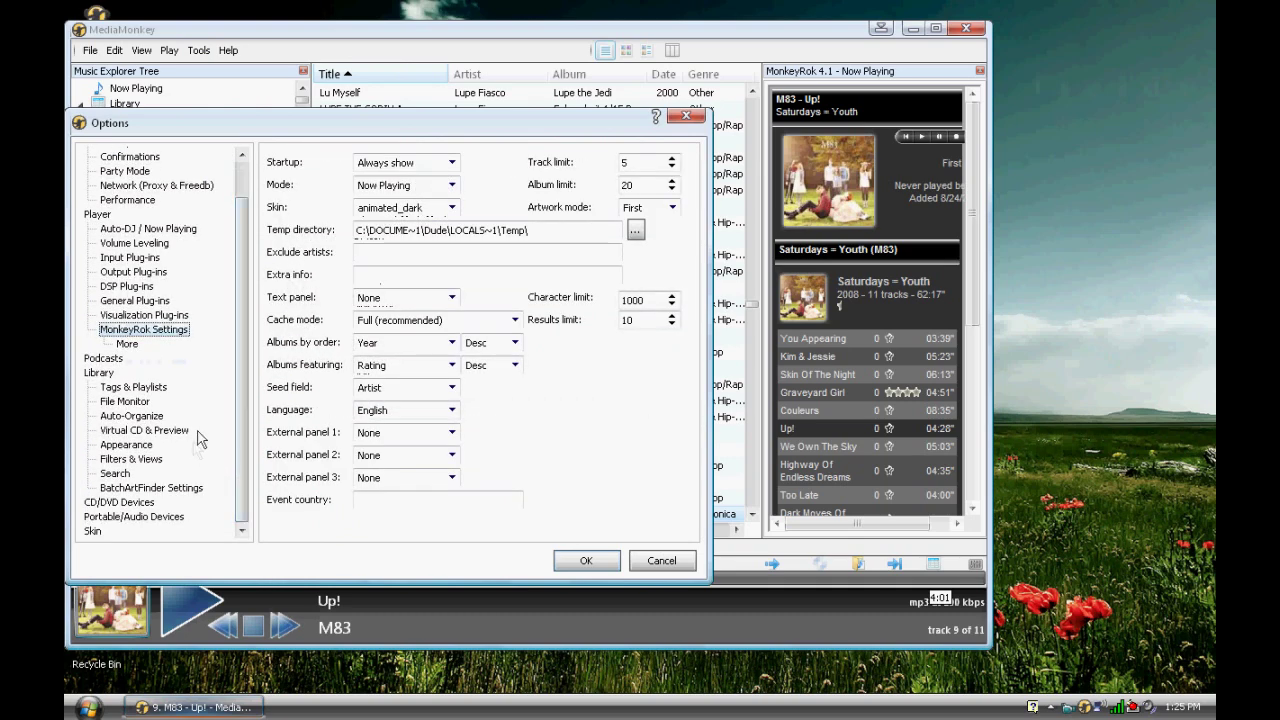
click(135, 389)
click(140, 403)
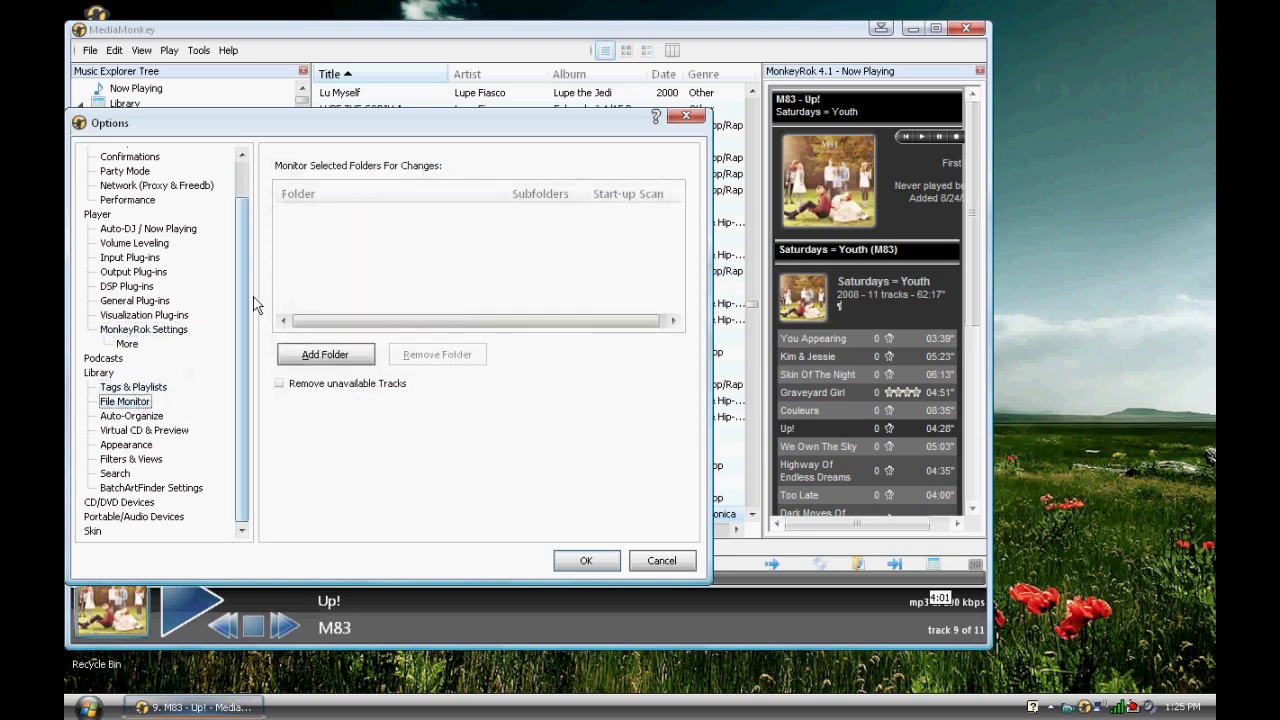
mouse_move(277, 258)
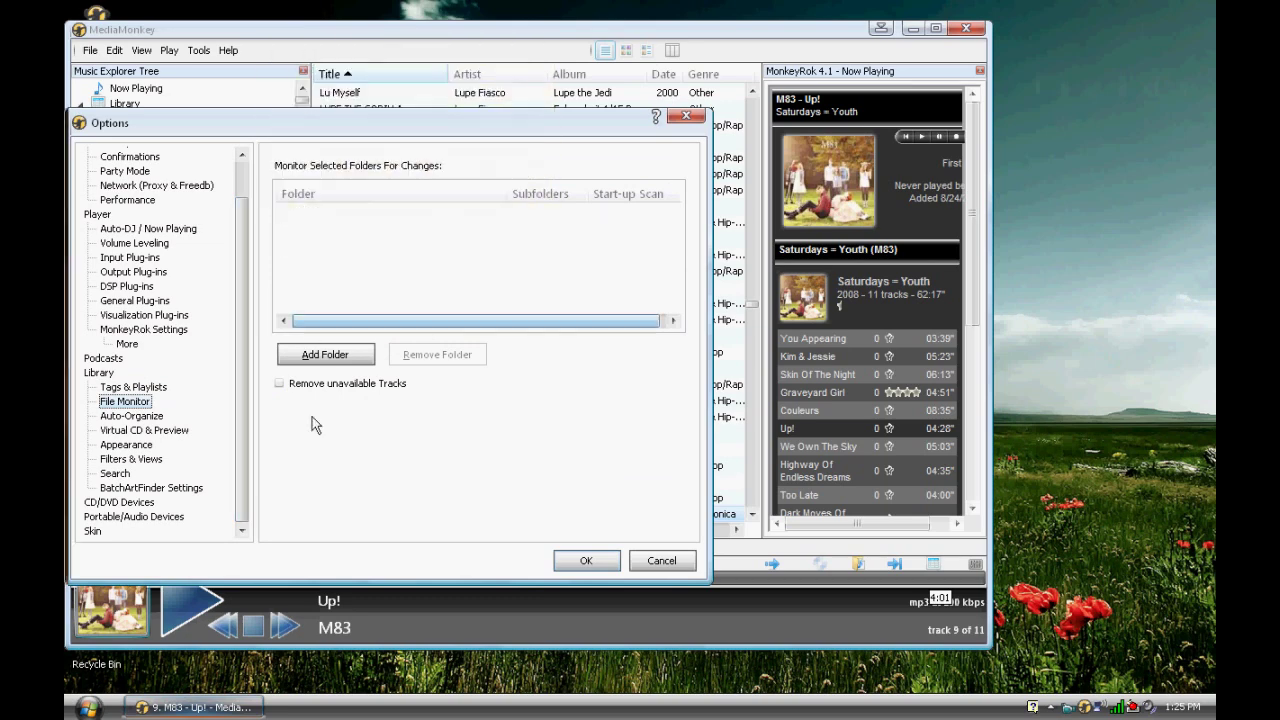
mouse_move(318, 363)
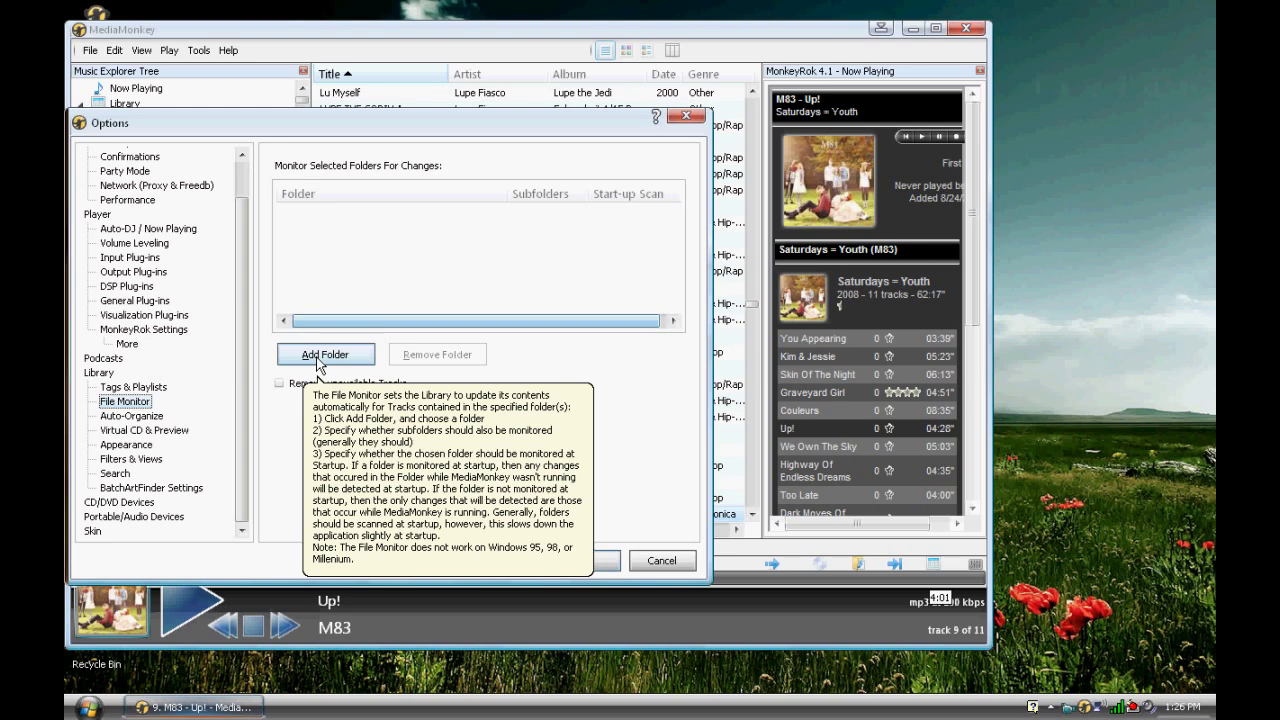
- Add the CDs folder inside My Documents\My Music\My Music to the folders monitored for changes
click(318, 357)
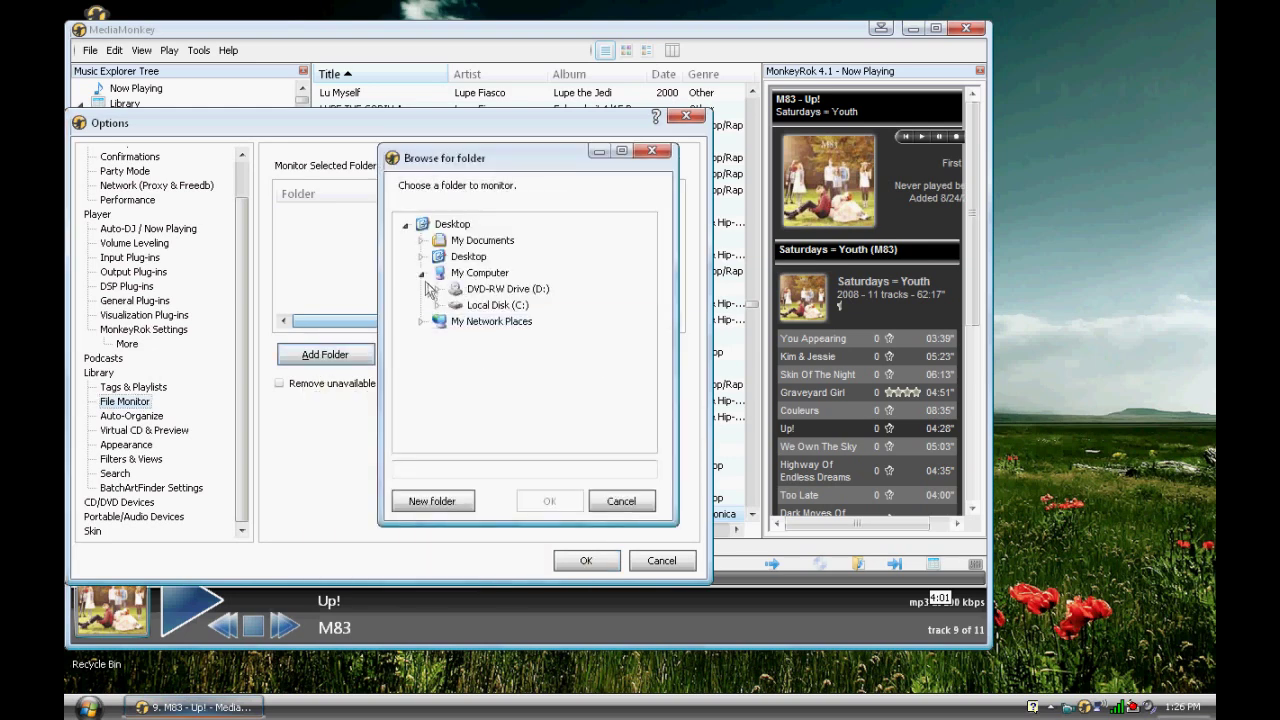
click(437, 305)
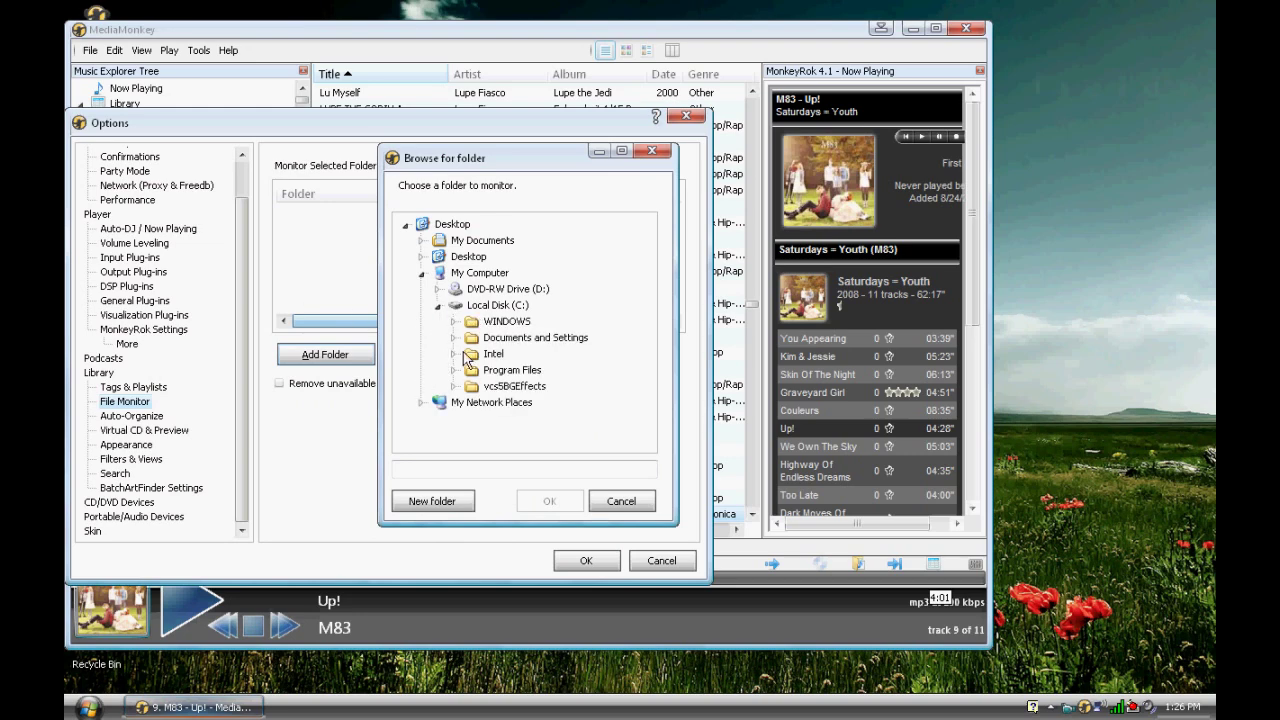
click(454, 337)
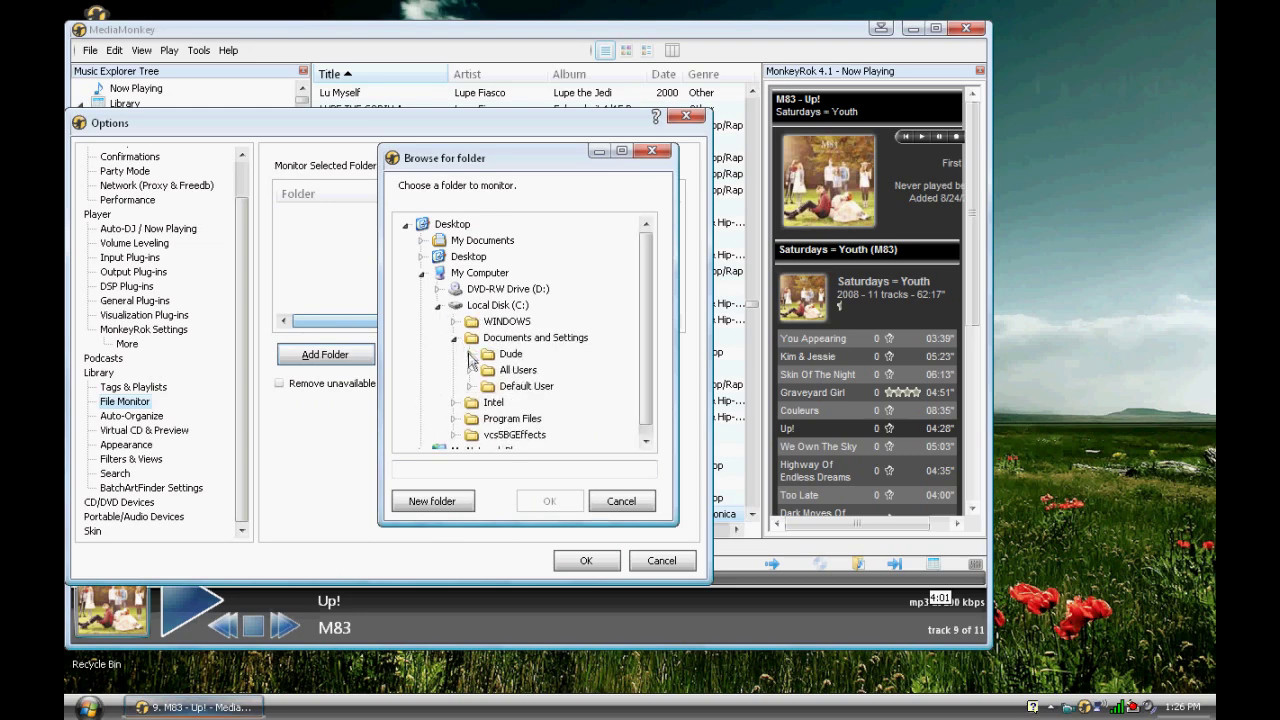
click(470, 353)
scroll(633, 365, down, 1)
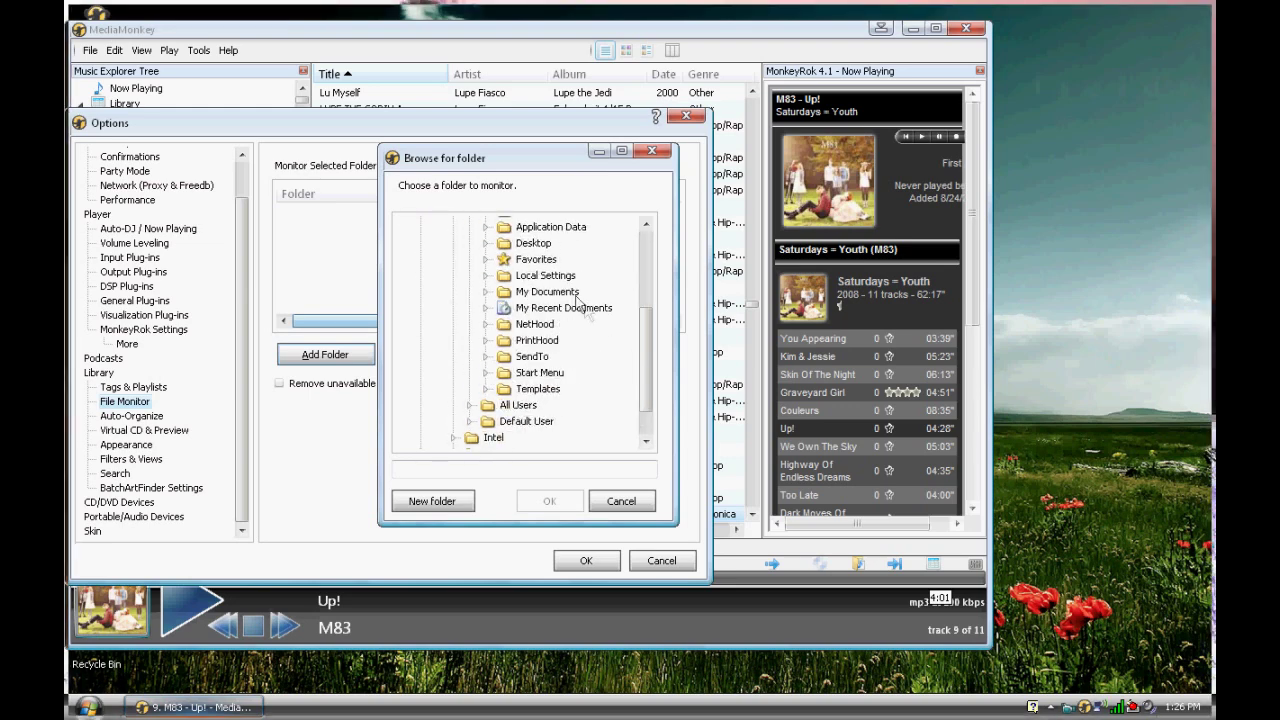
scroll(520, 390, up, 1)
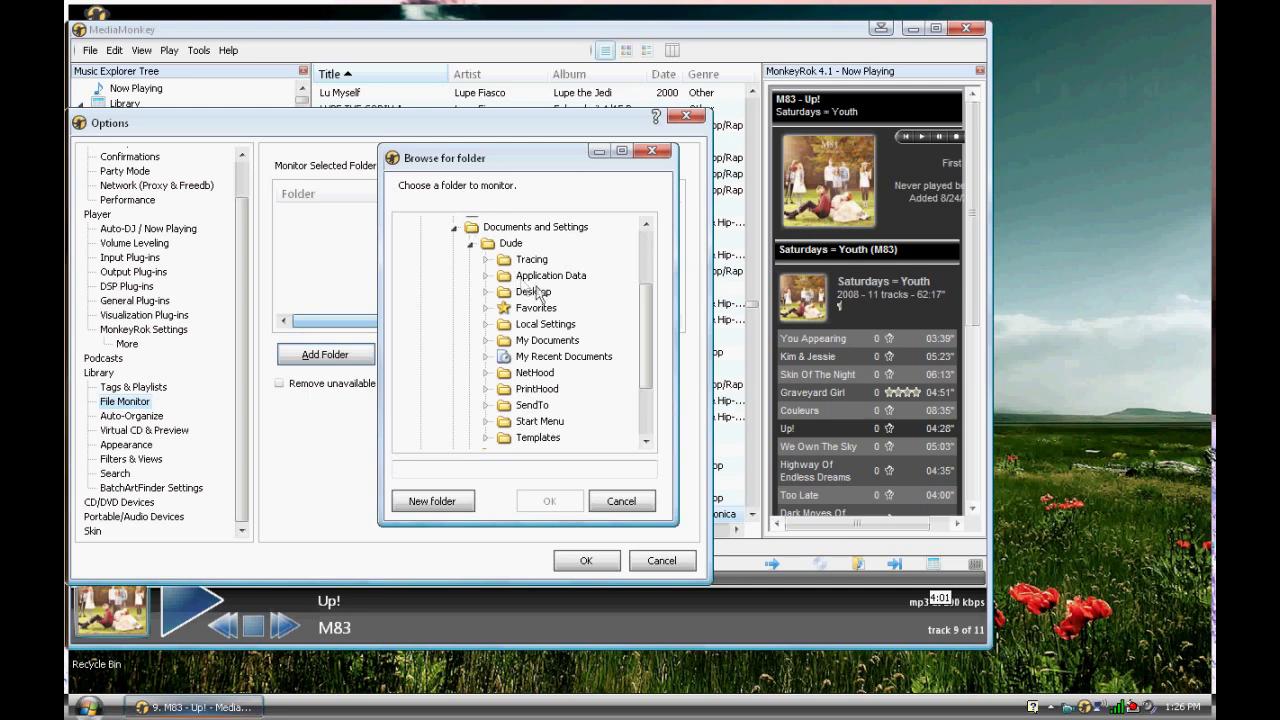
scroll(598, 345, down, 1)
scroll(588, 328, up, 1)
click(486, 340)
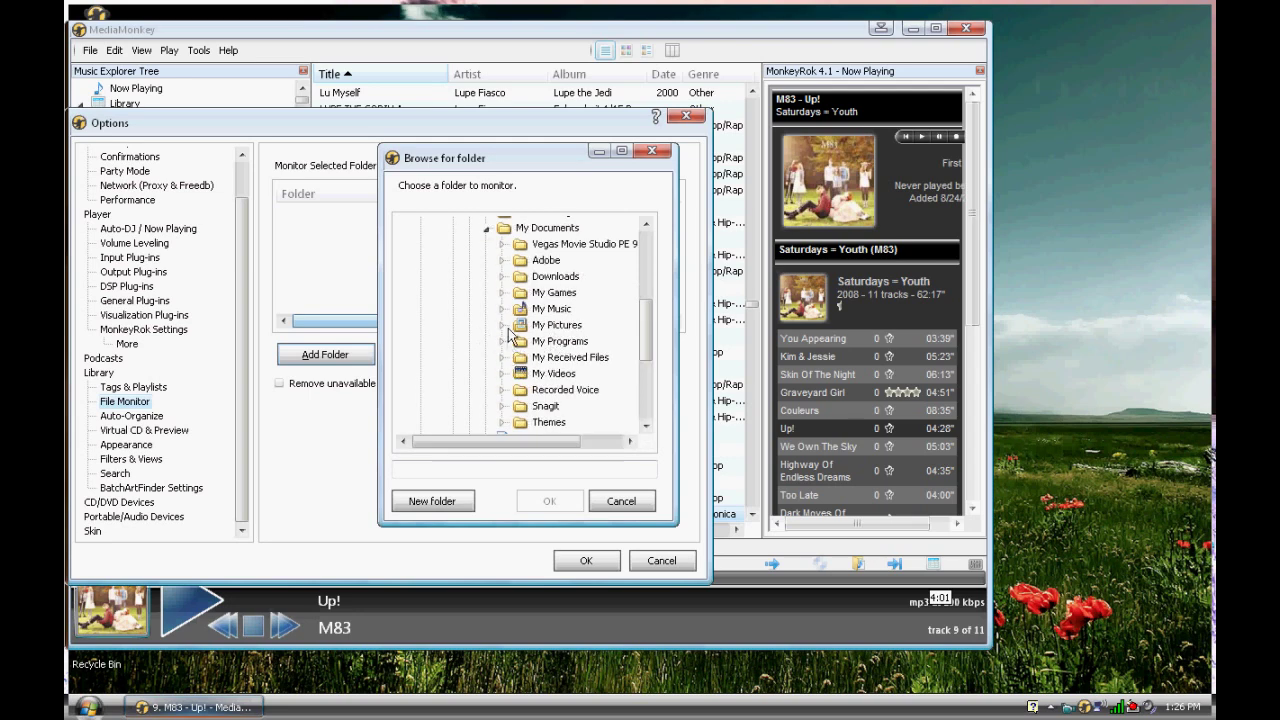
click(502, 309)
click(519, 341)
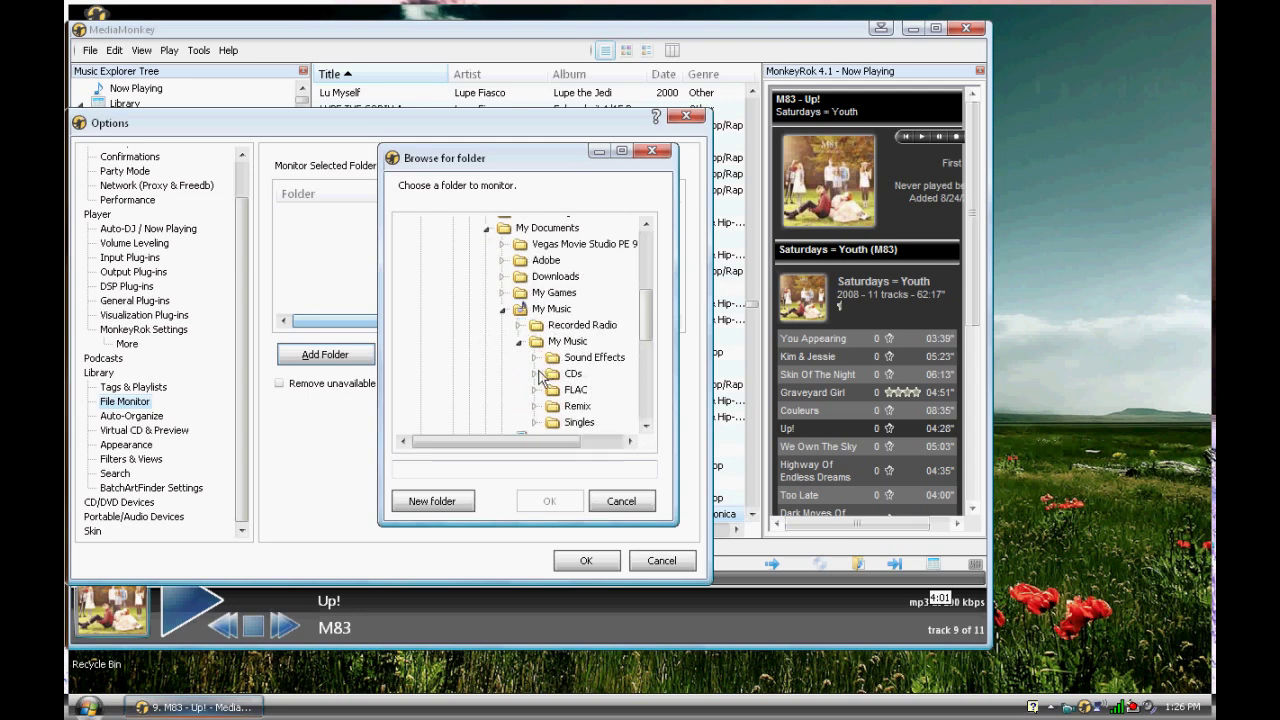
click(572, 374)
click(549, 500)
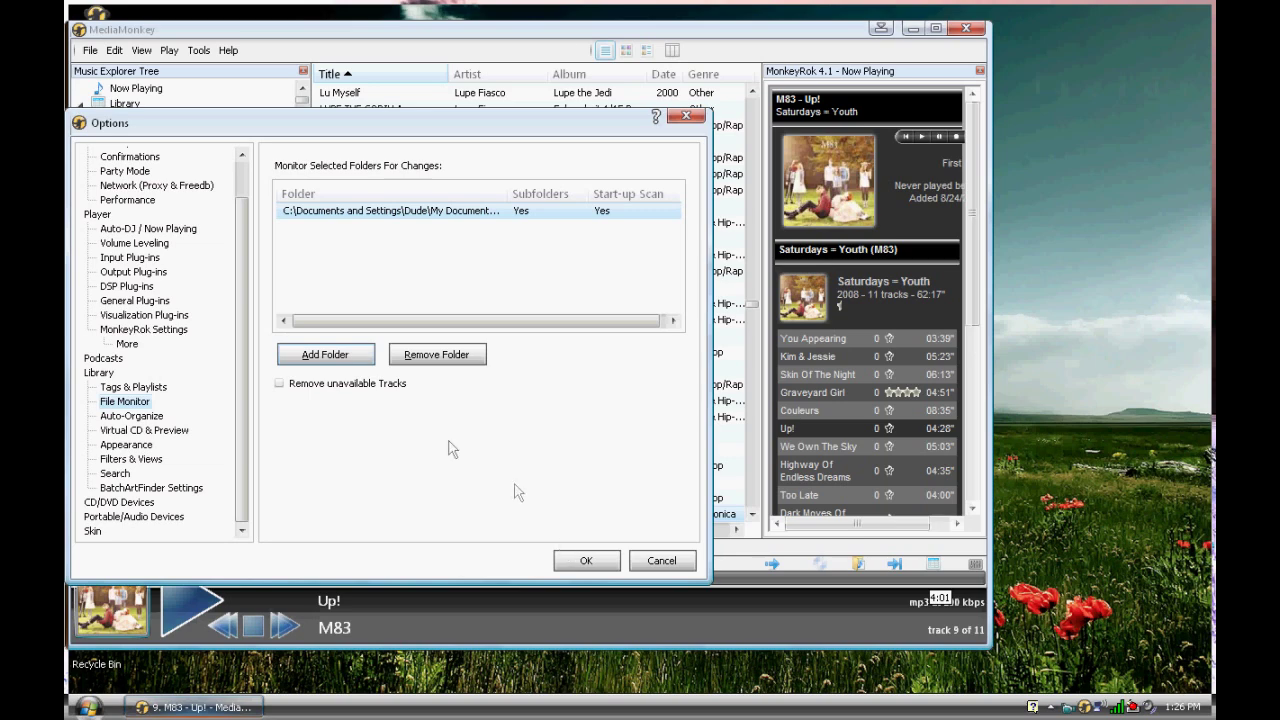
- Check the Auto-Organize settings, and save the options while allowing the ActiveX interaction
click(133, 416)
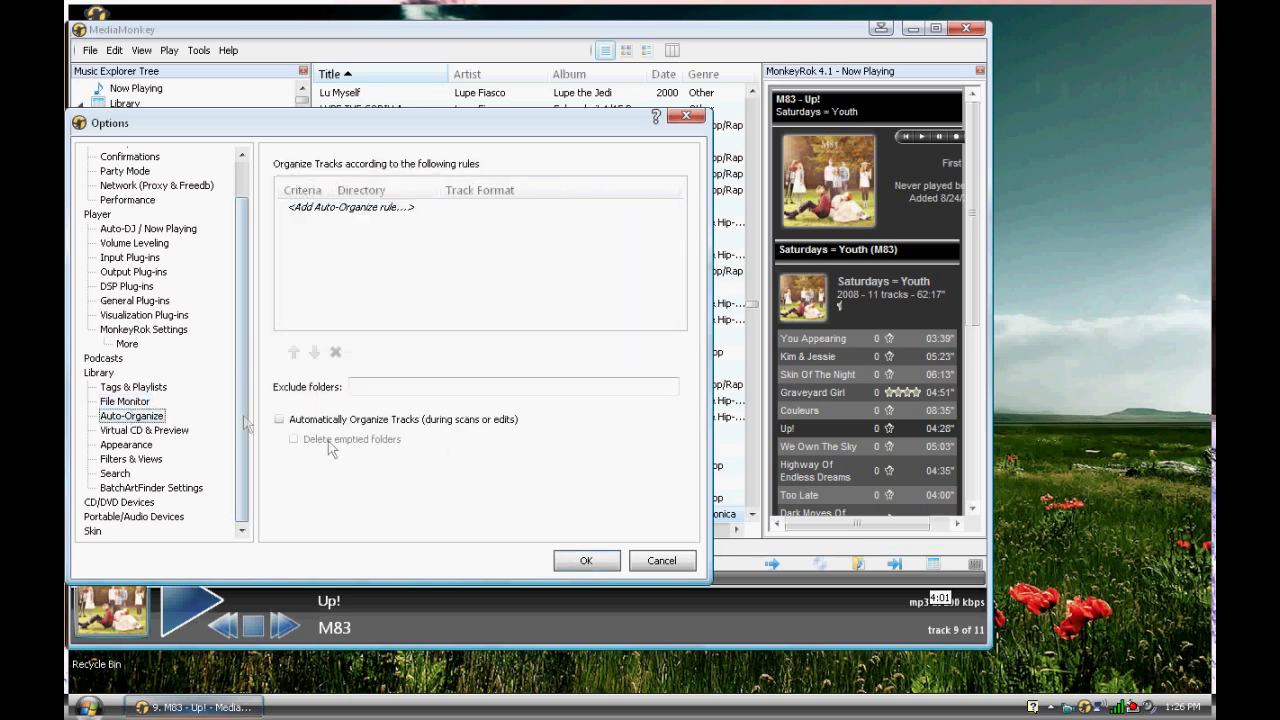
click(584, 562)
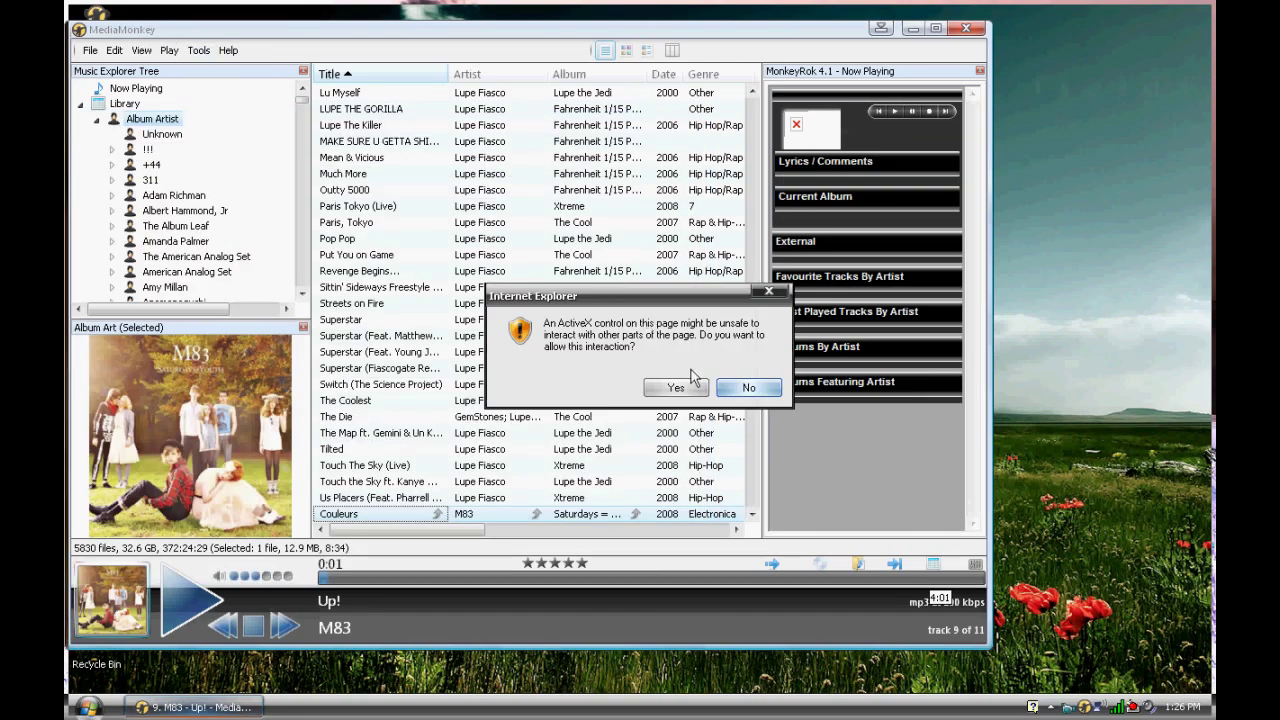
click(693, 377)
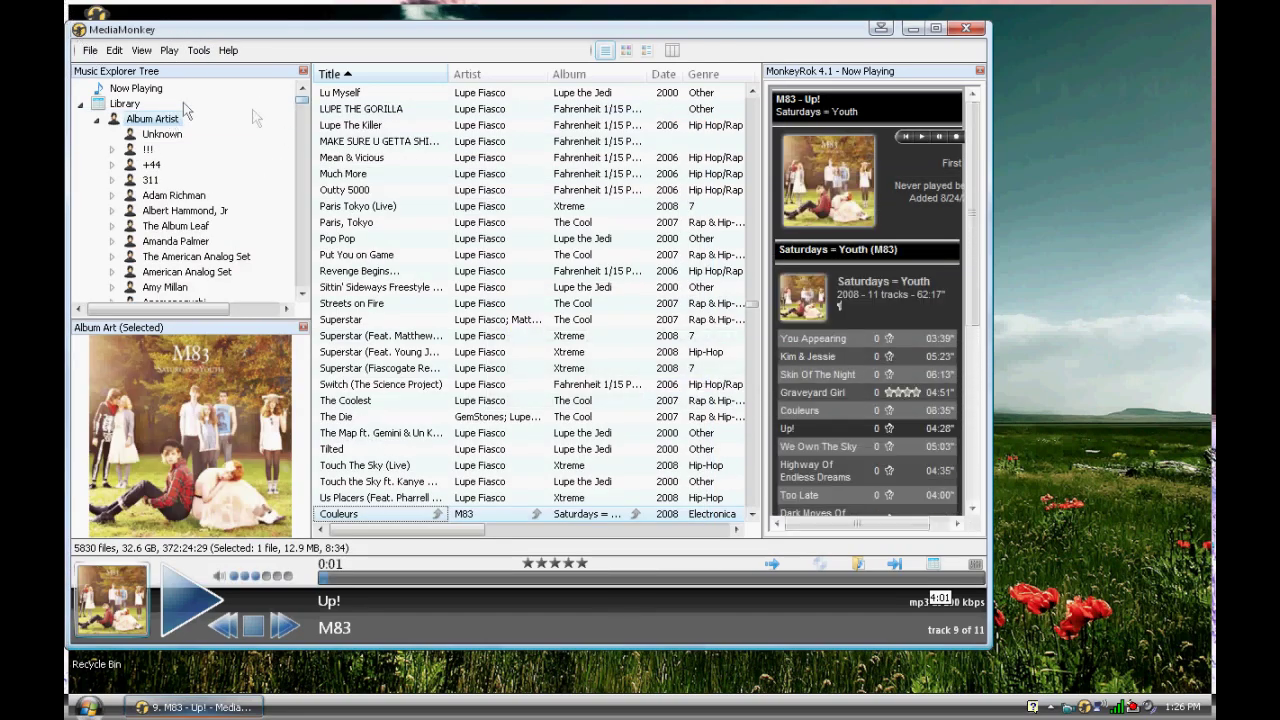
- Collapse the Library tree, expand Playlists, and create a new AutoPlaylist named "Recently Added" there
click(96, 119)
click(80, 104)
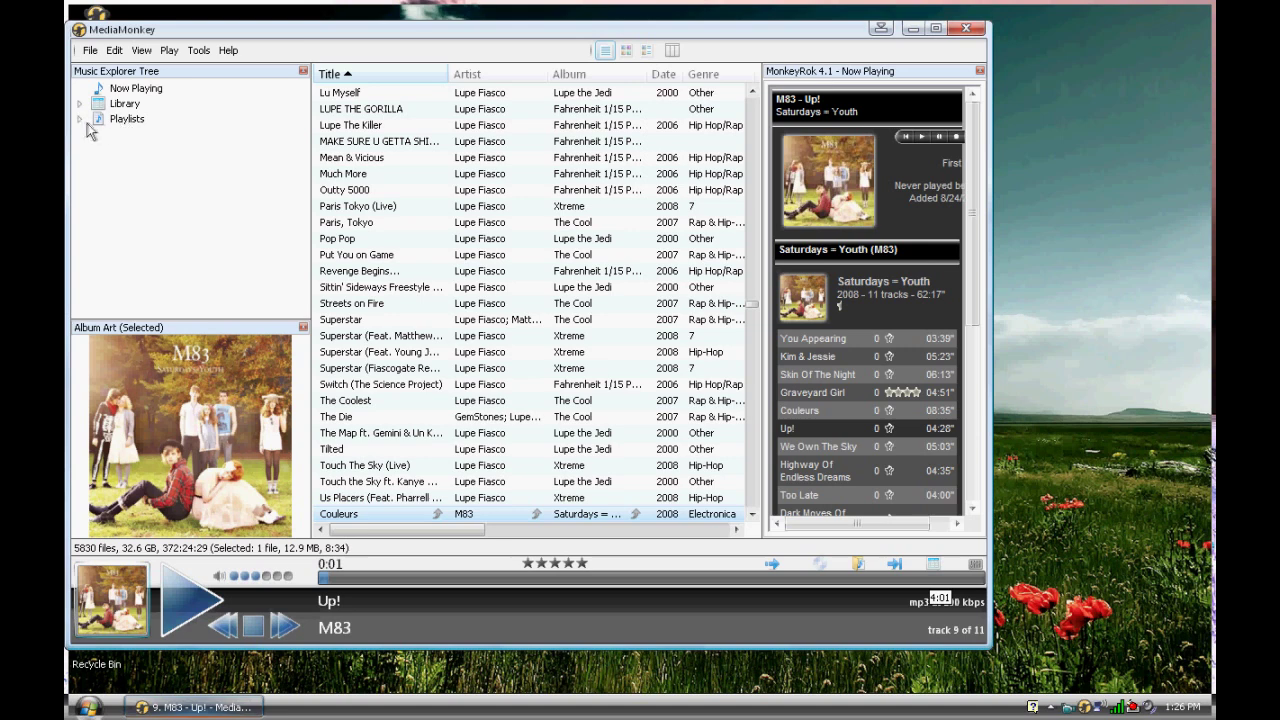
click(81, 119)
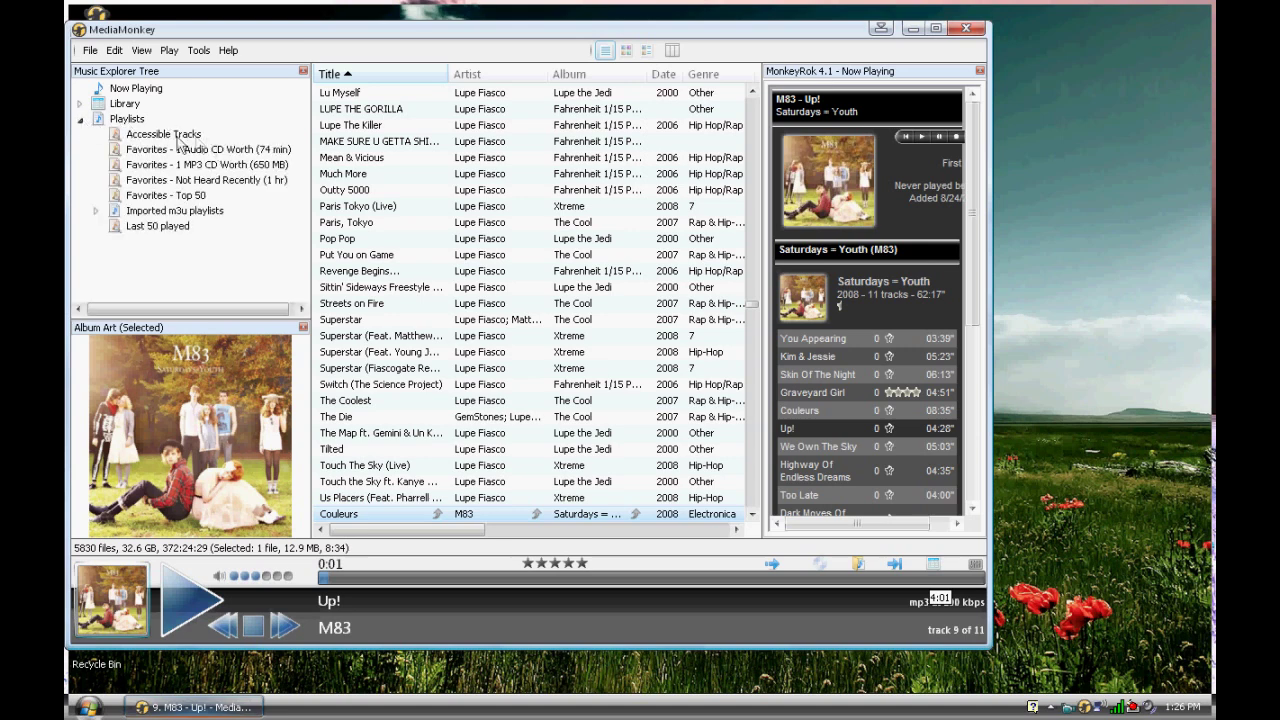
click(127, 119)
right_click(127, 119)
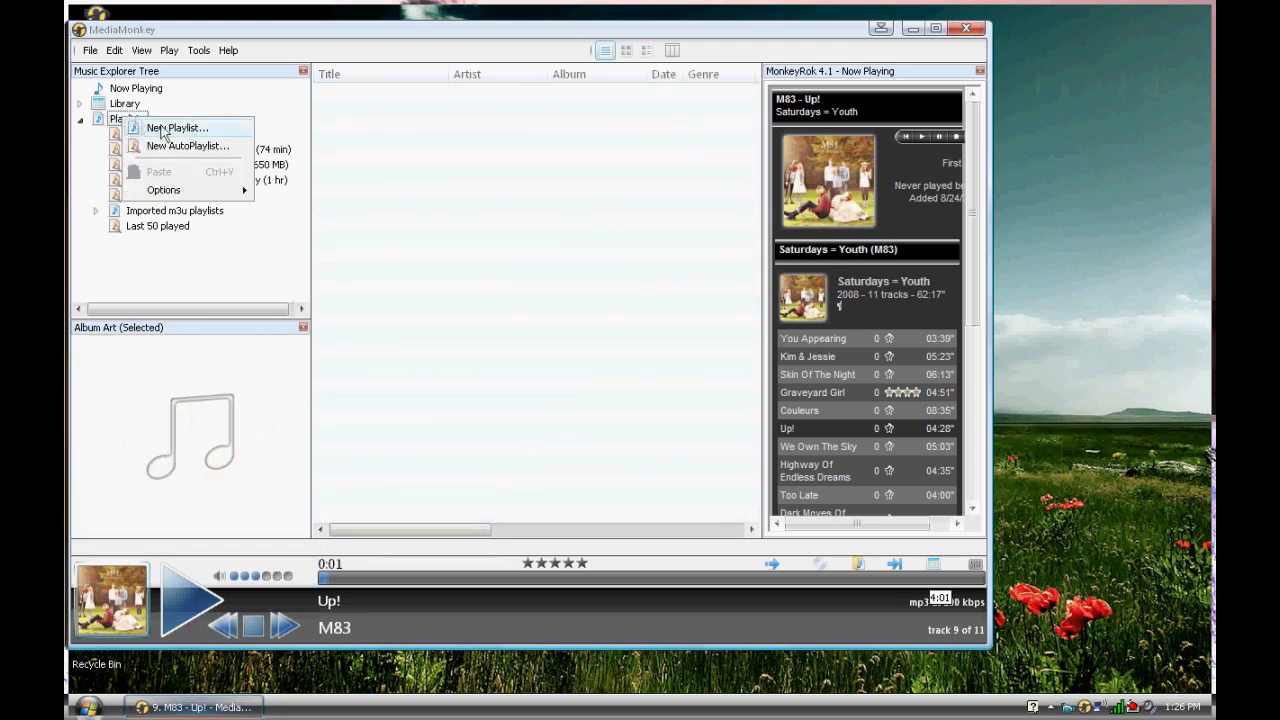
click(184, 146)
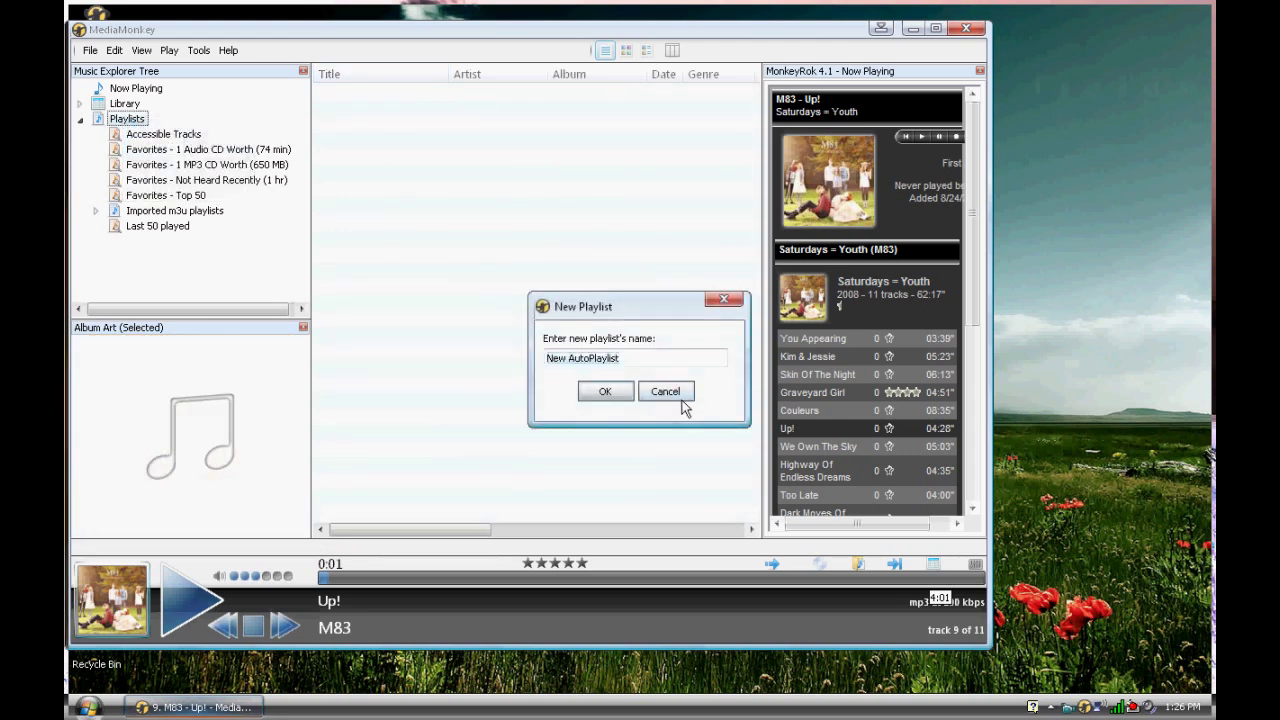
text(Recently)
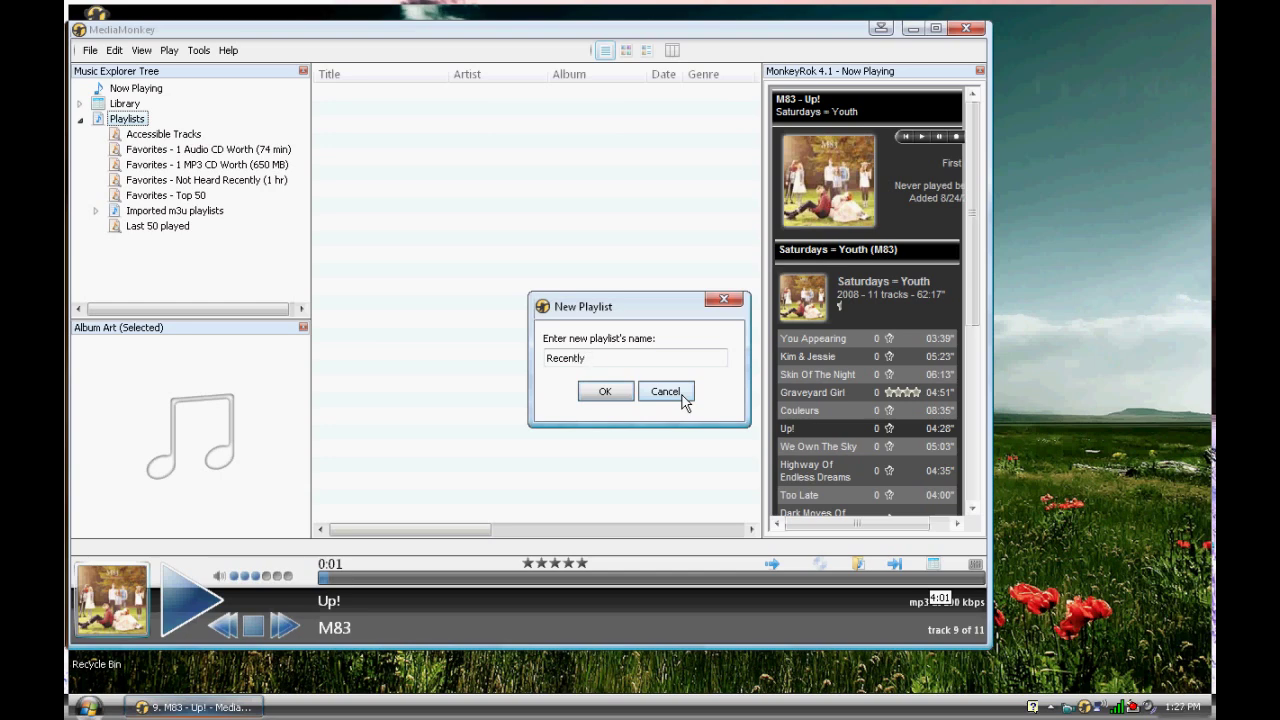
text( Added)
key(Return)
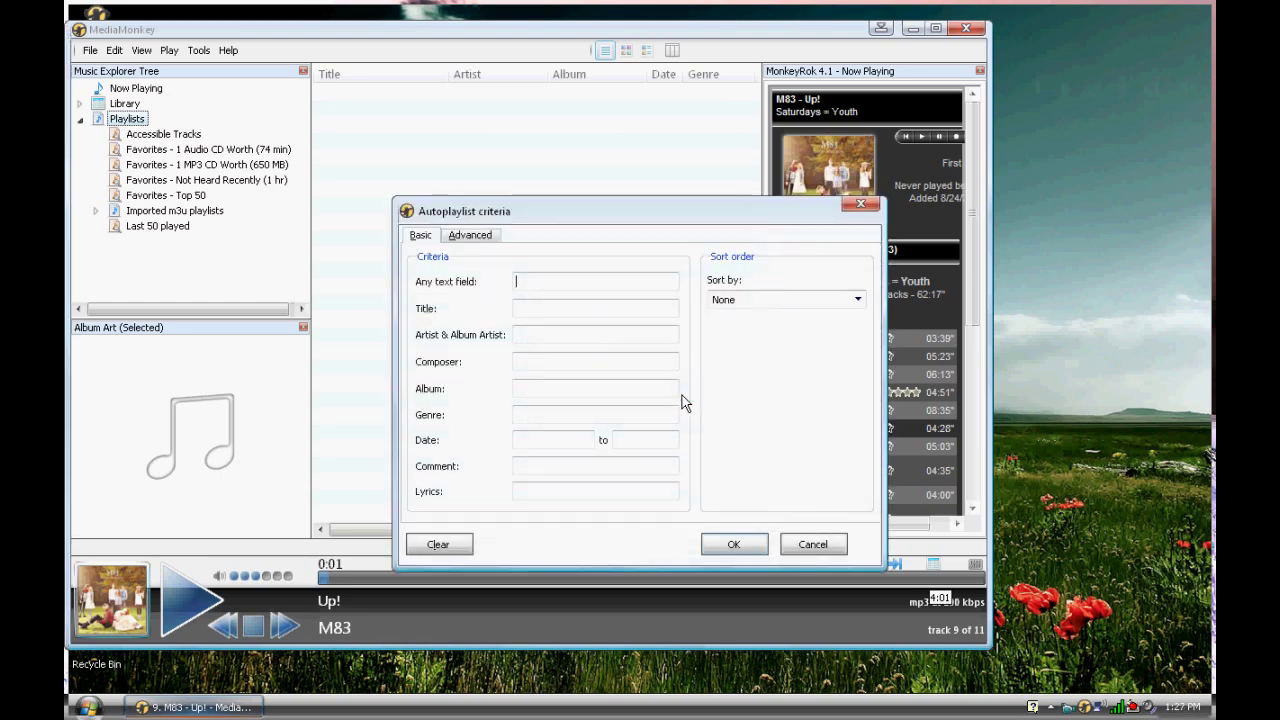
- In the AutoPlaylist's advanced criteria, sort the tracks by Added in Z..A order
click(472, 239)
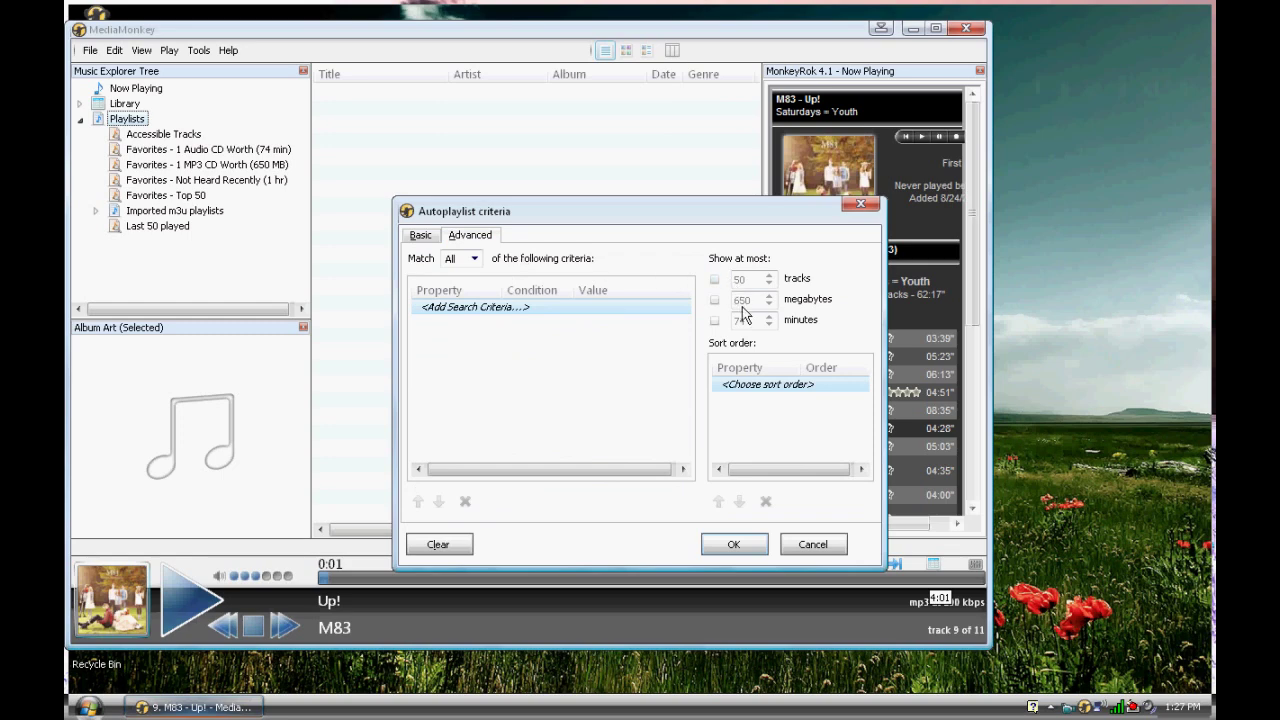
drag(545, 219, 513, 200)
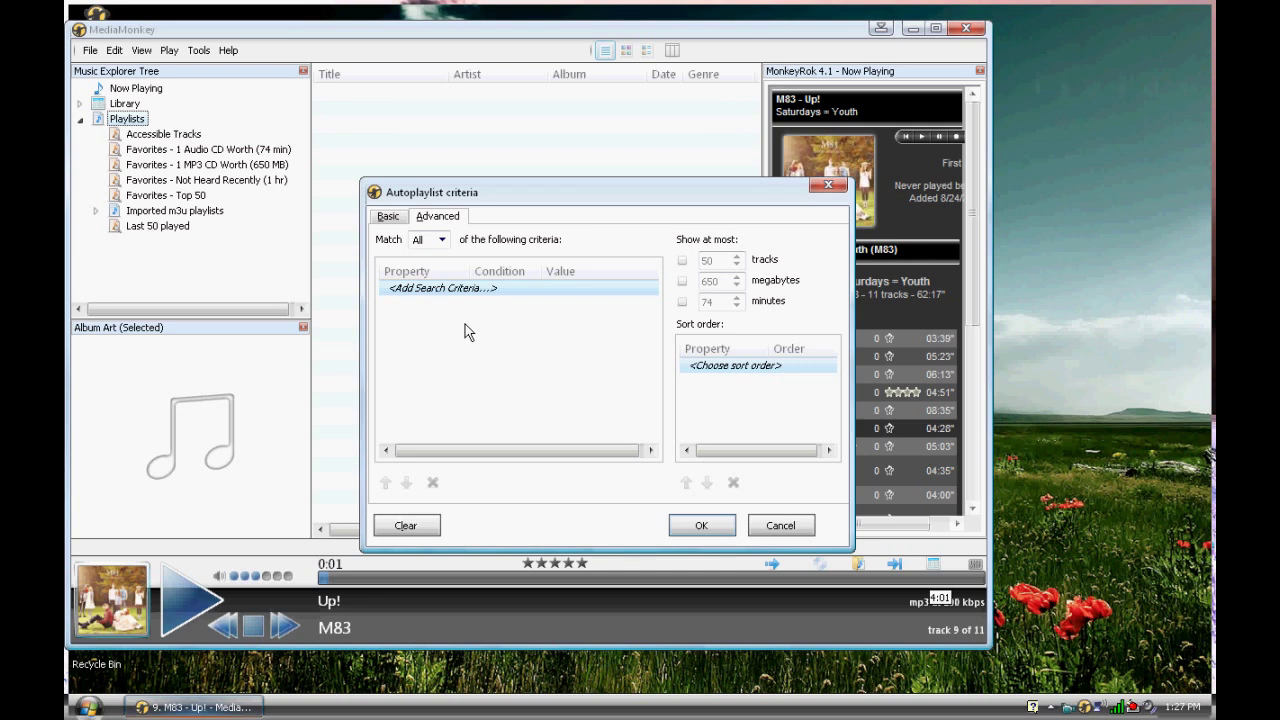
click(754, 373)
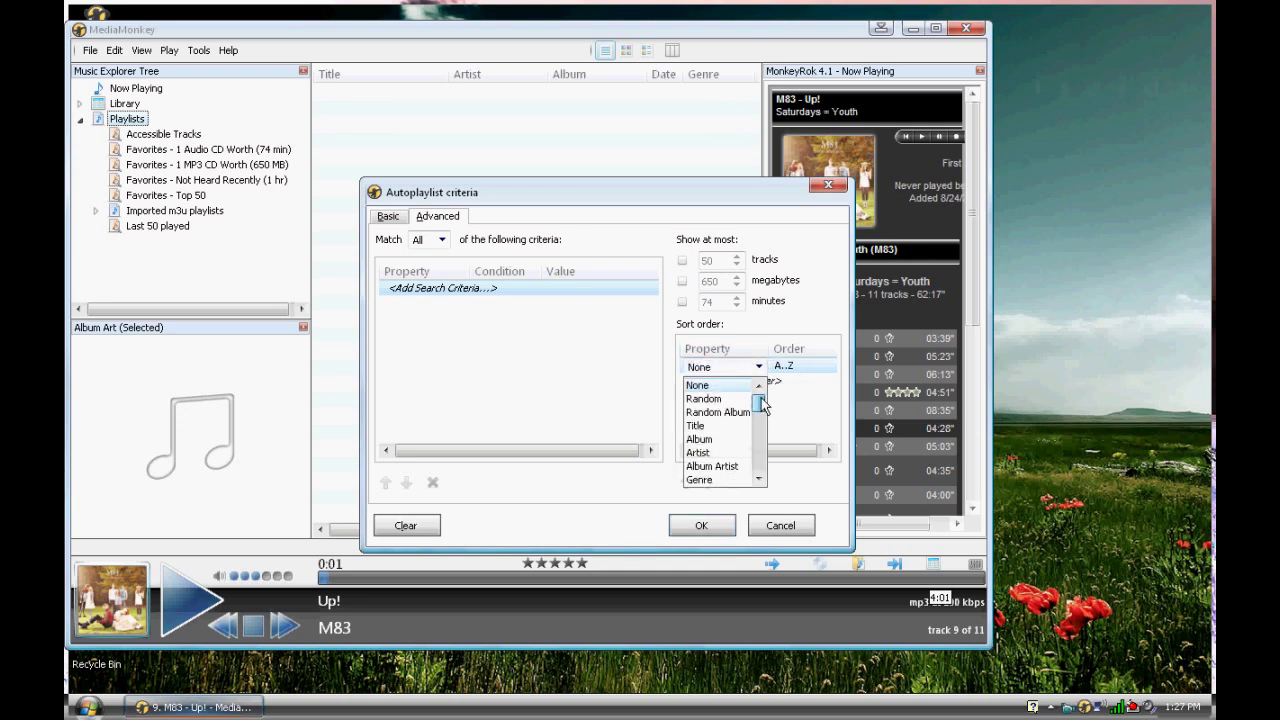
drag(760, 403, 759, 429)
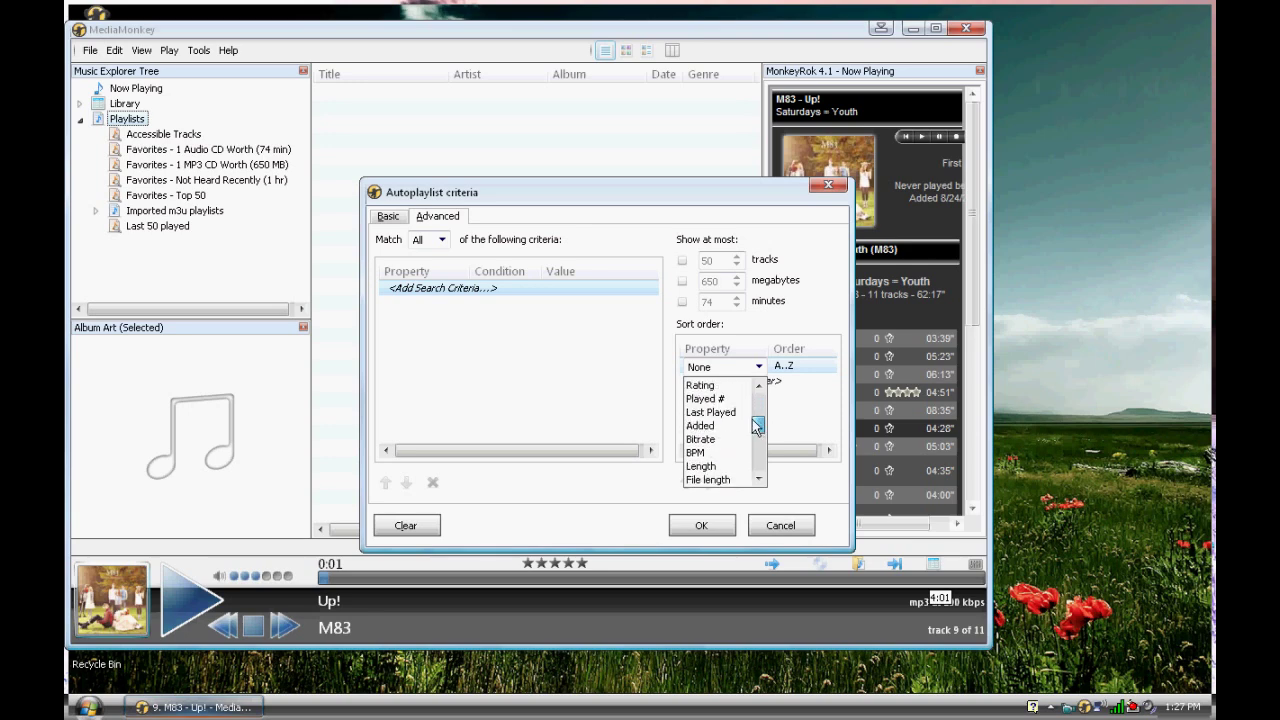
click(702, 425)
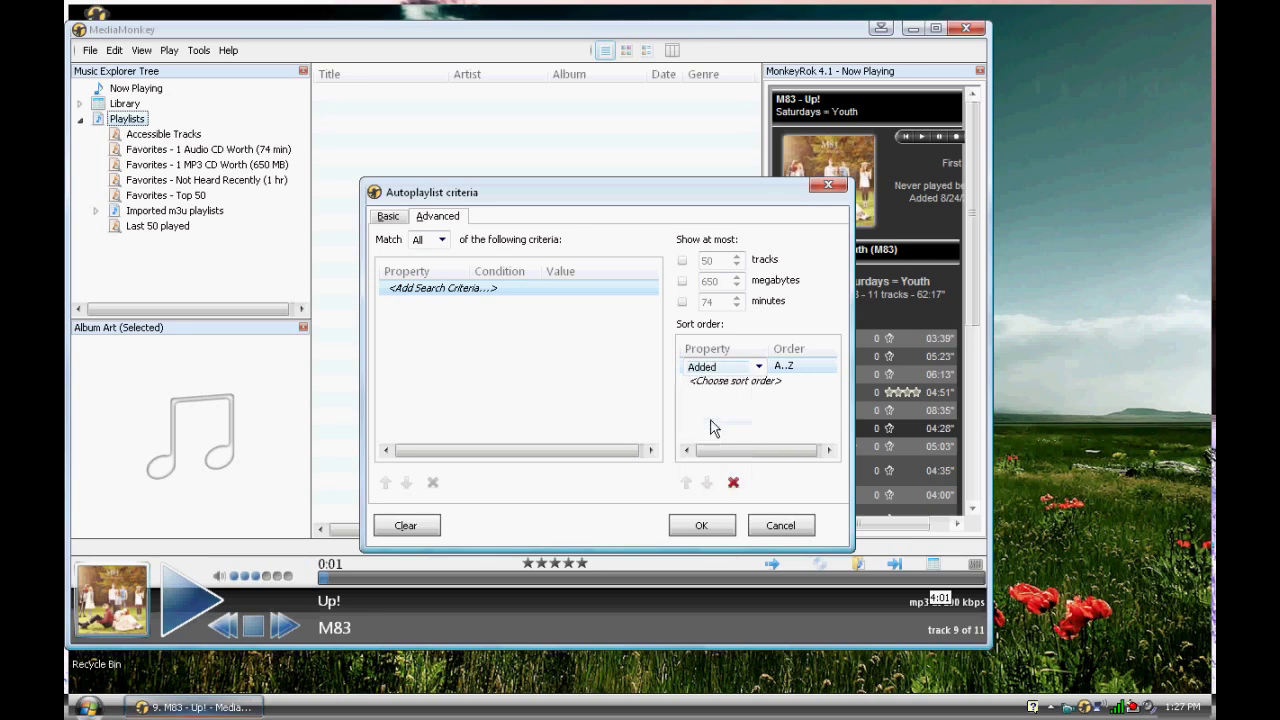
click(786, 368)
right_click(786, 370)
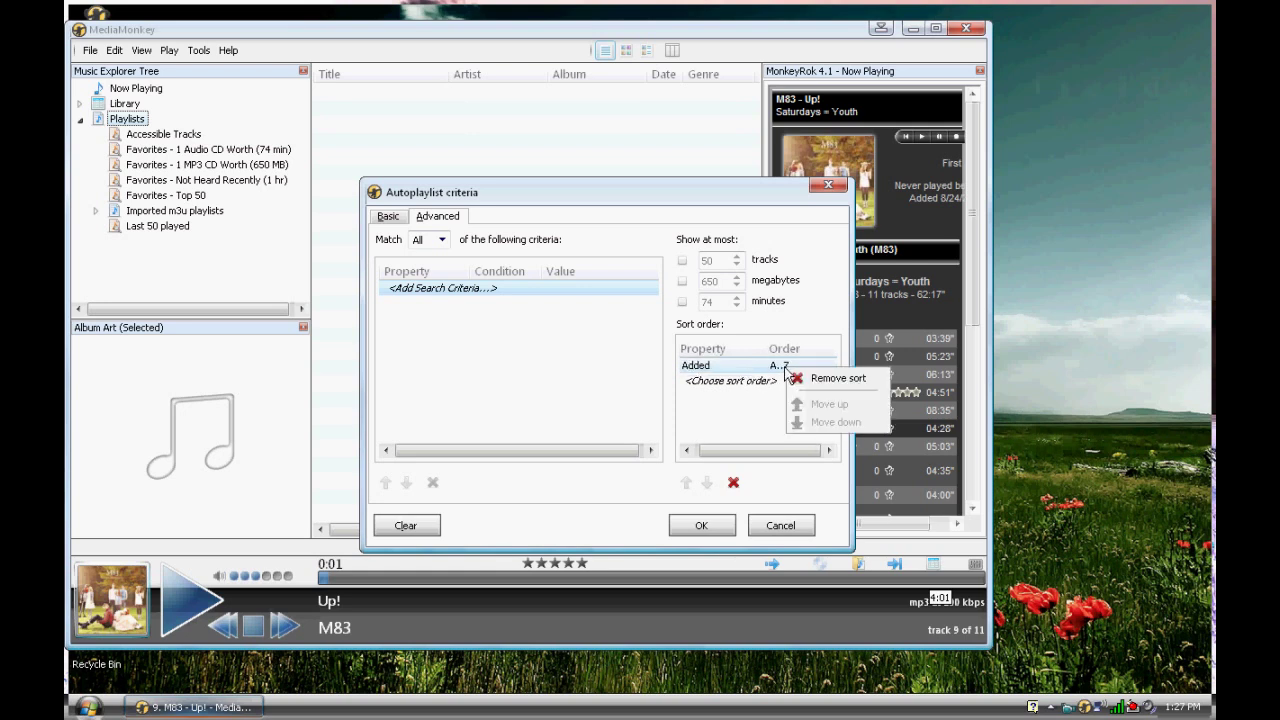
click(786, 370)
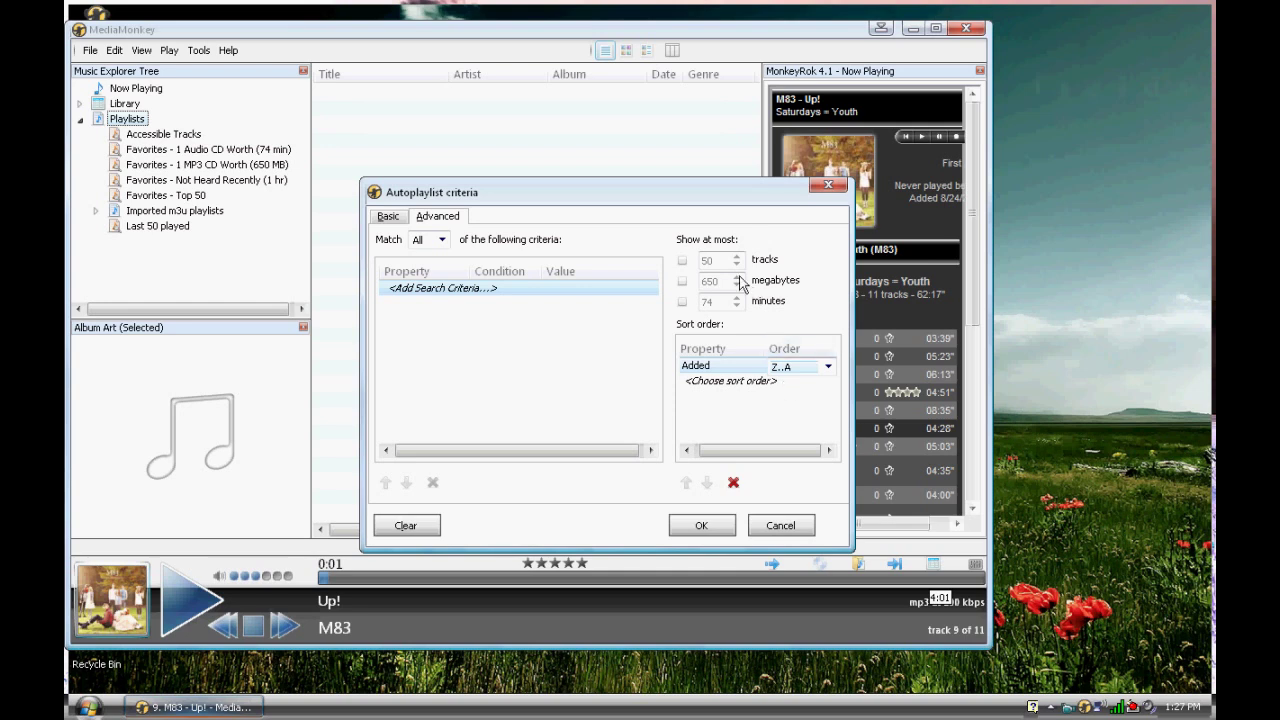
- Enable the track-count, 650-megabyte and 74-minute limits for the AutoPlaylist, adjust the track limit, and save the criteria
click(682, 261)
click(683, 282)
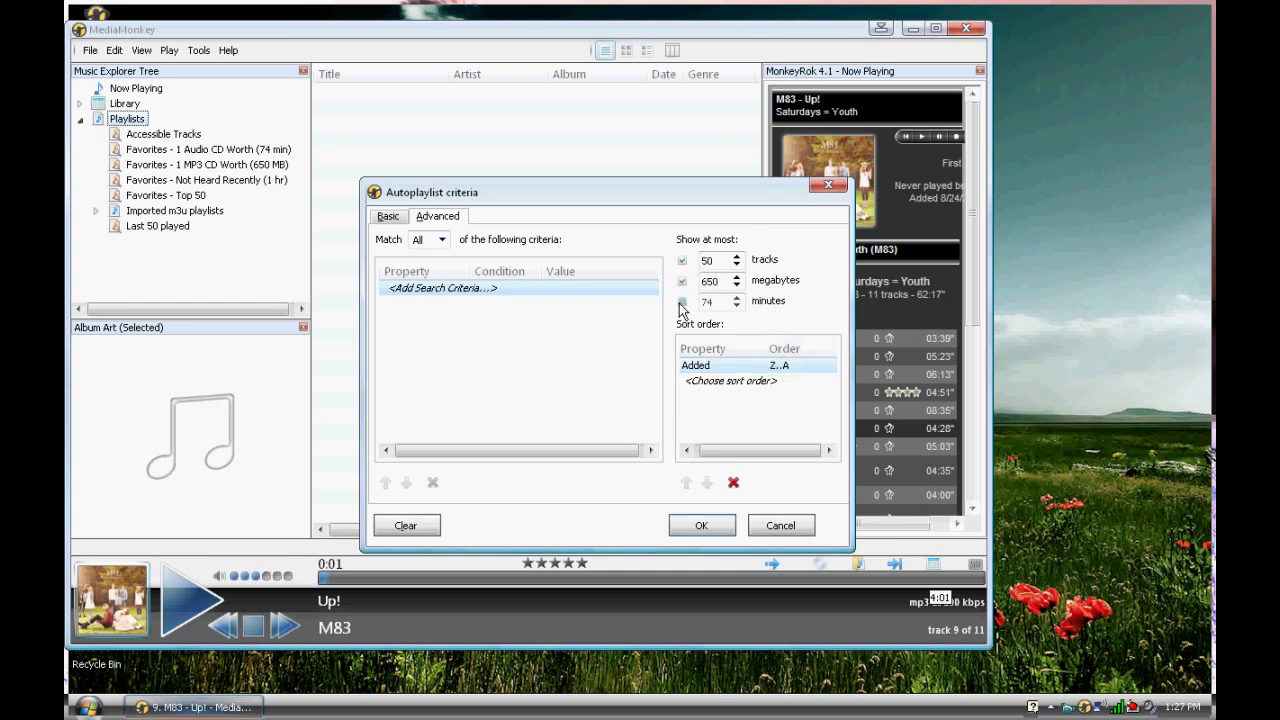
click(682, 302)
click(682, 260)
click(682, 261)
click(736, 265)
click(708, 528)
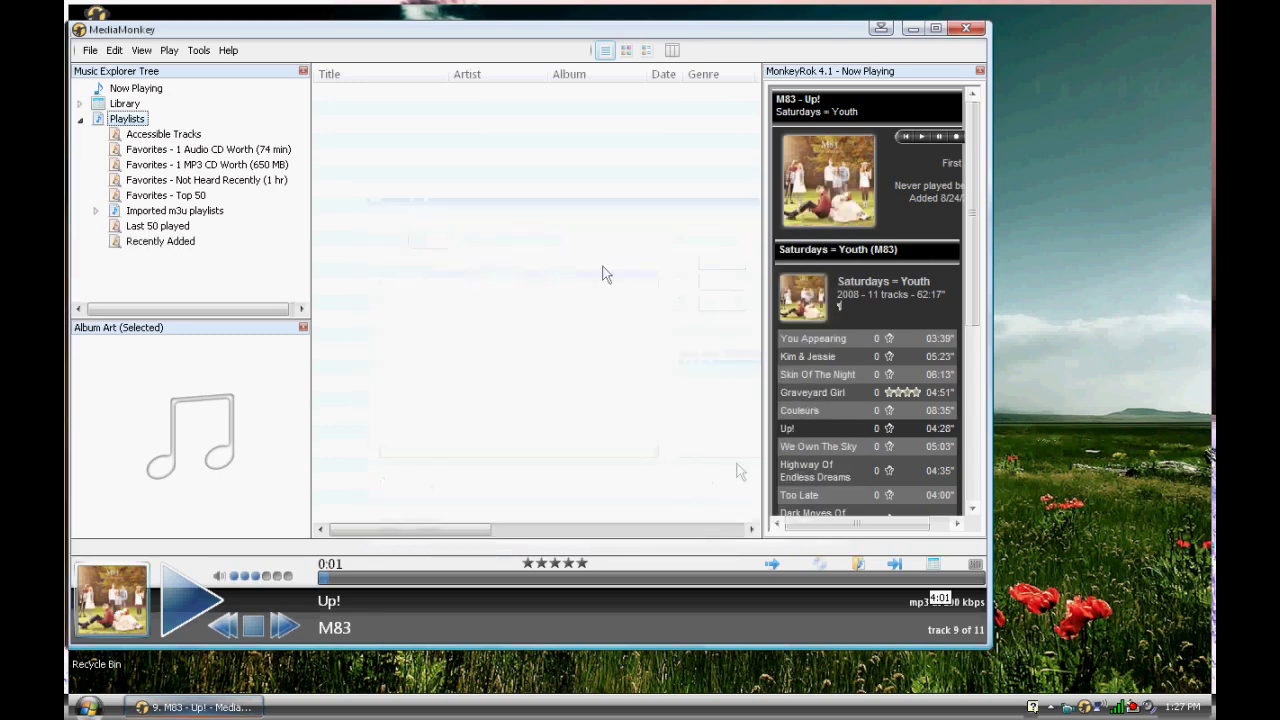
- Open the Recently Added playlist, select its track Forever Young to check the contents, and collapse Playlists
click(162, 242)
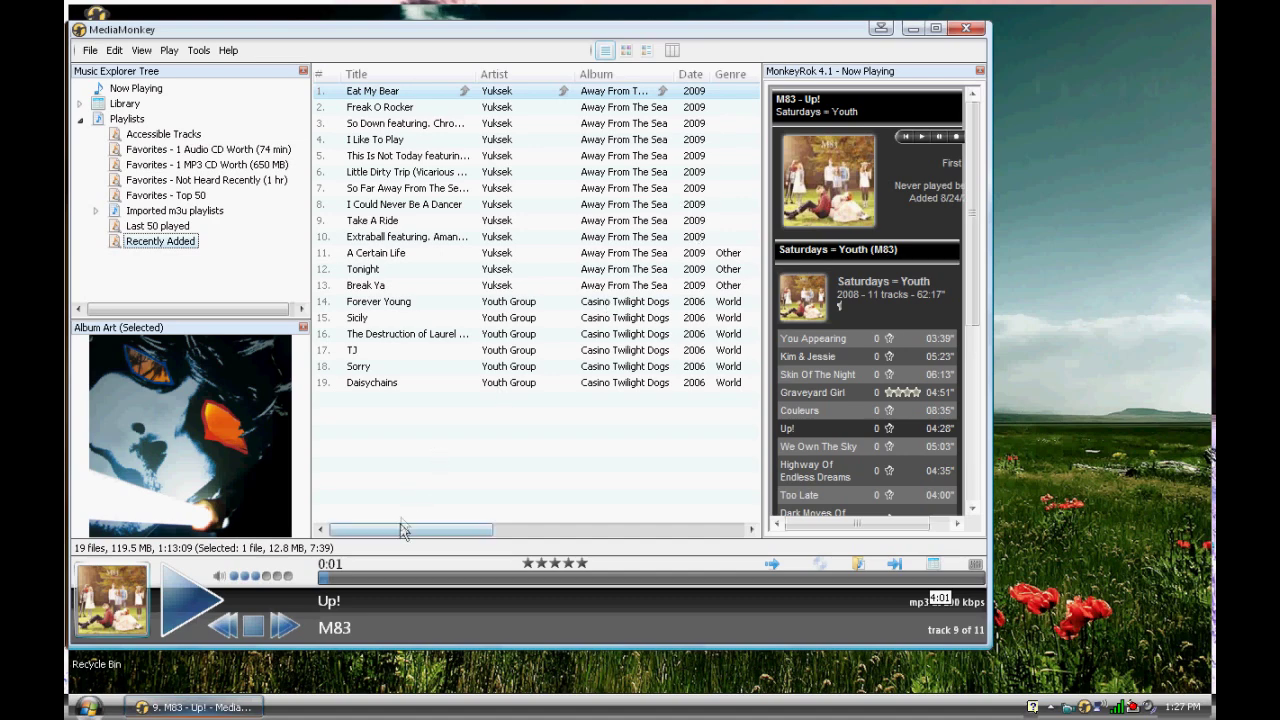
mouse_move(384, 530)
mouse_down()
mouse_move(626, 532)
mouse_move(403, 530)
mouse_up()
click(365, 304)
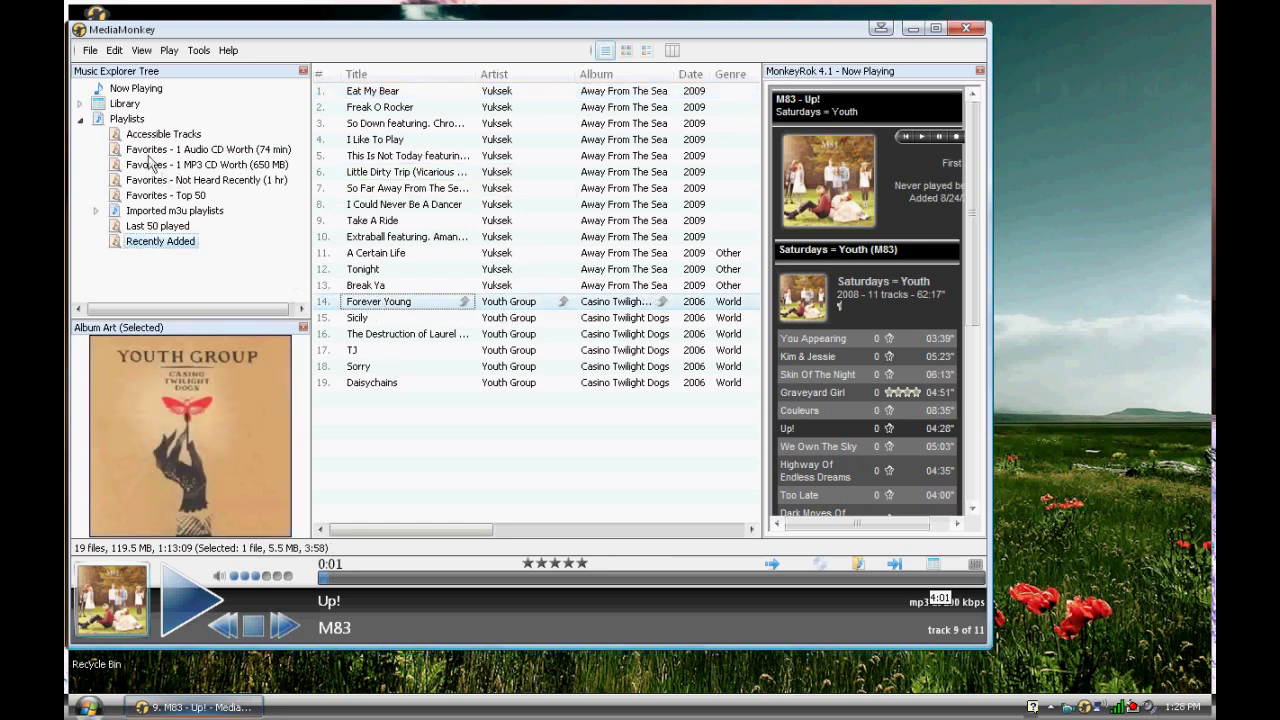
click(81, 120)
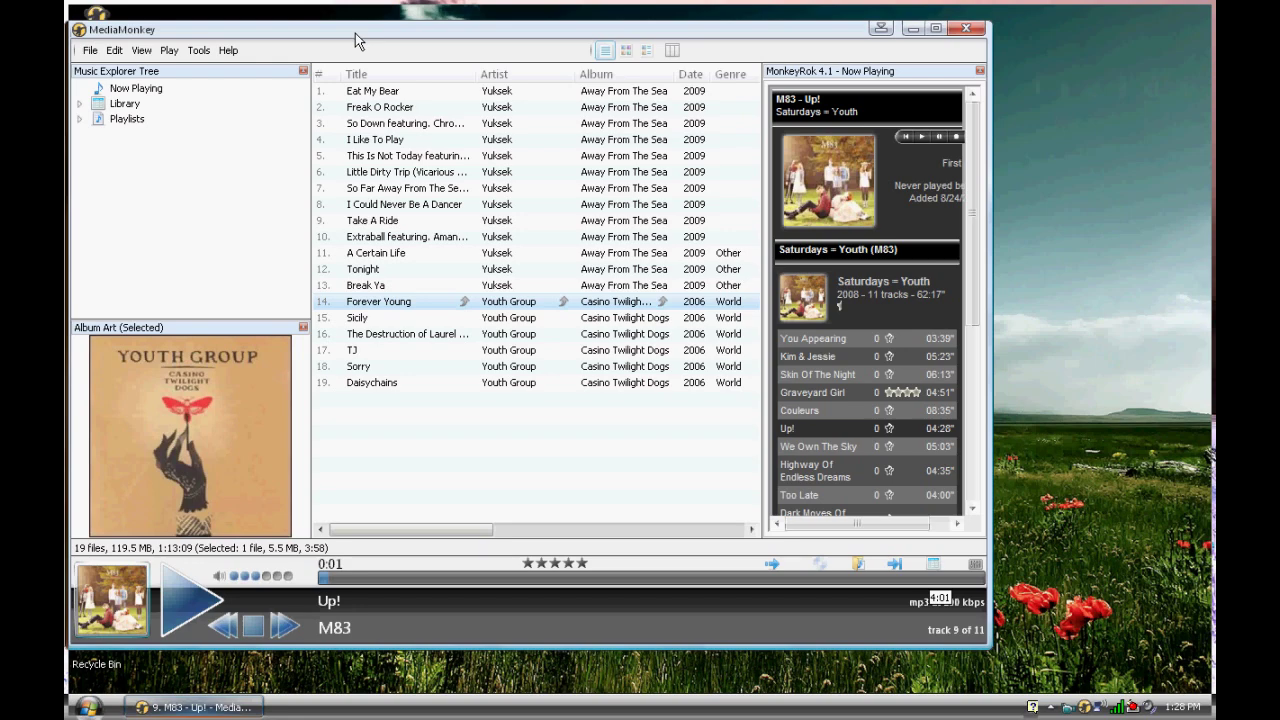
- Move the MediaMonkey window clear of the desktop icons and dismiss the Portable Device prompt without choosing an action
drag(355, 33, 432, 47)
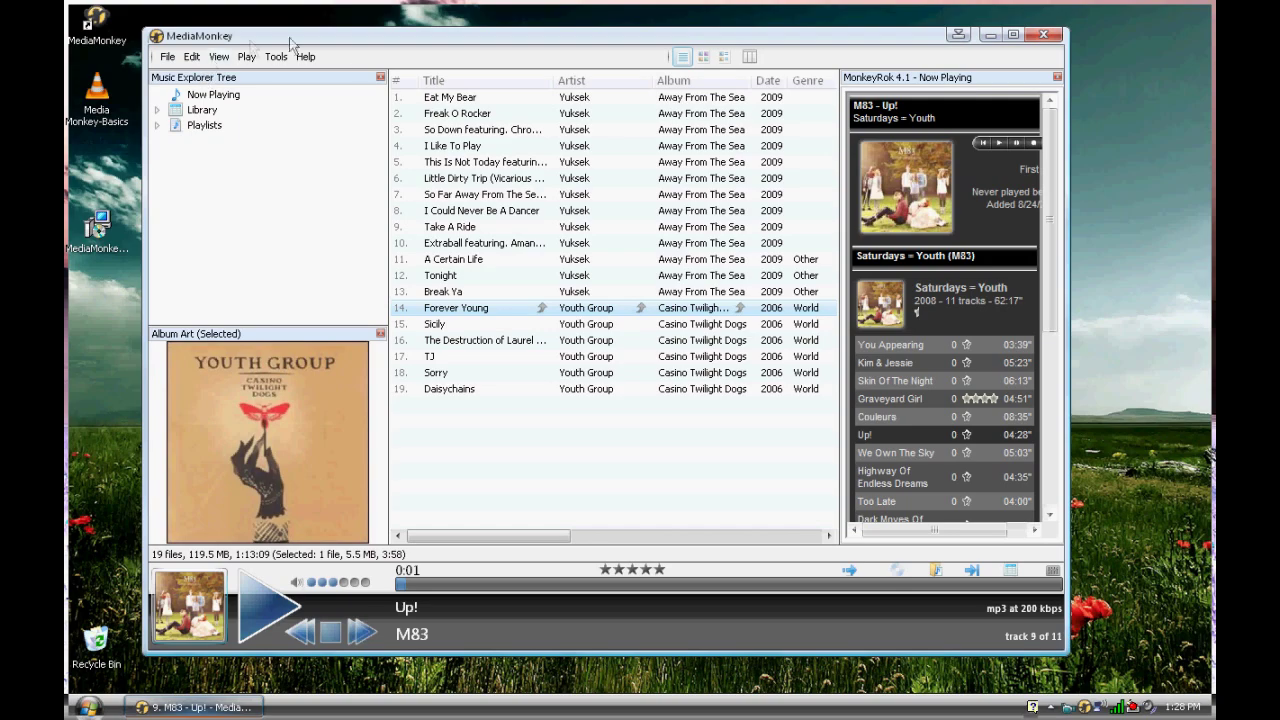
drag(678, 40, 732, 44)
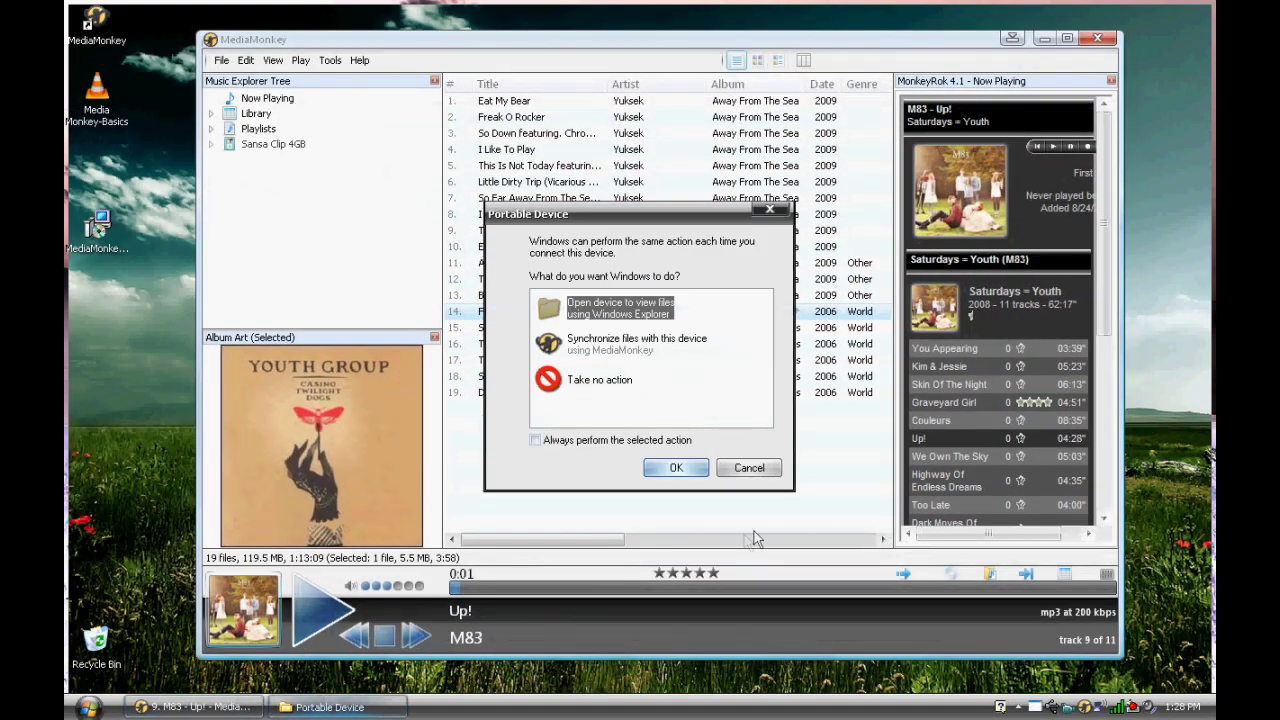
click(748, 468)
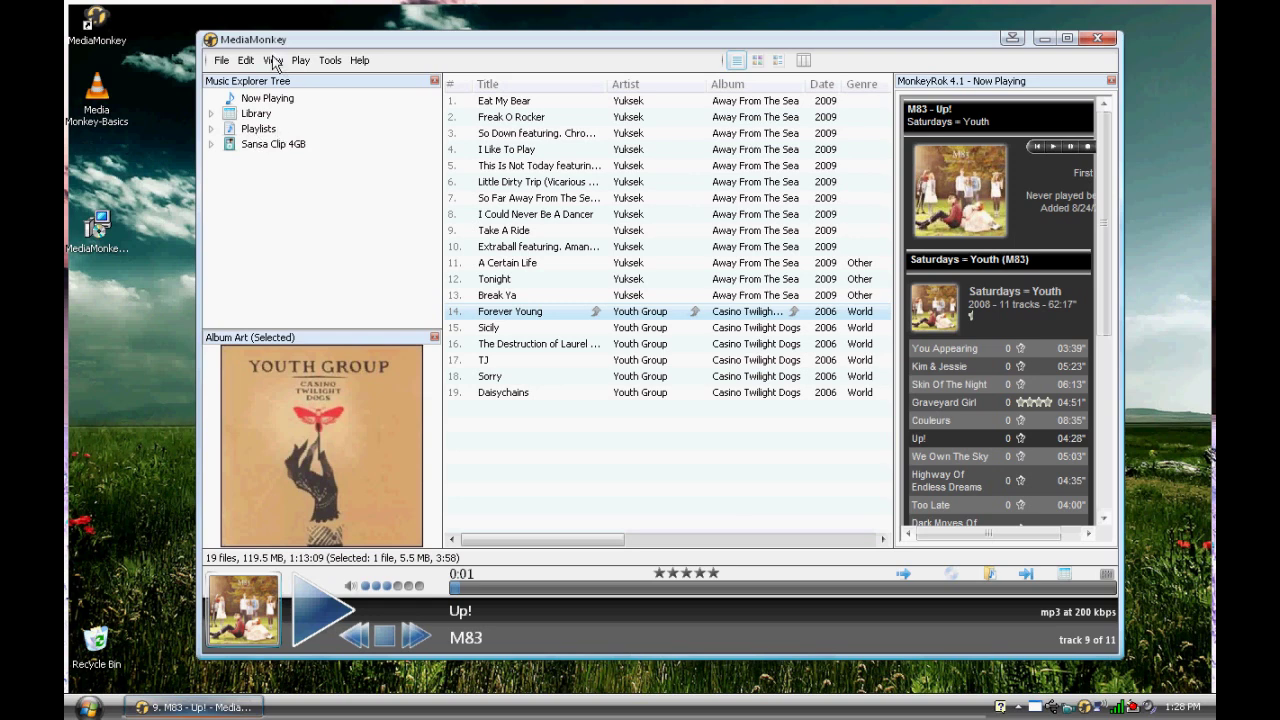
- Select the Sansa Clip 4GB device and expand its Music folder to browse the stored artists
click(263, 146)
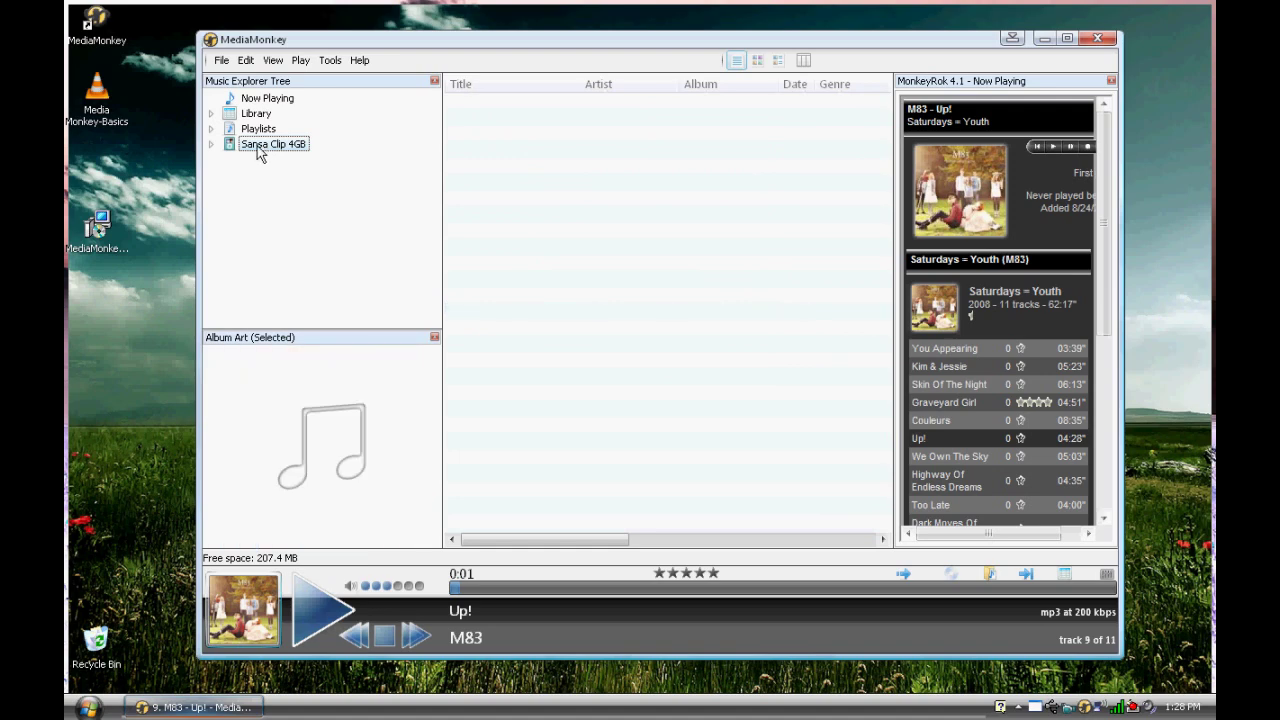
click(212, 144)
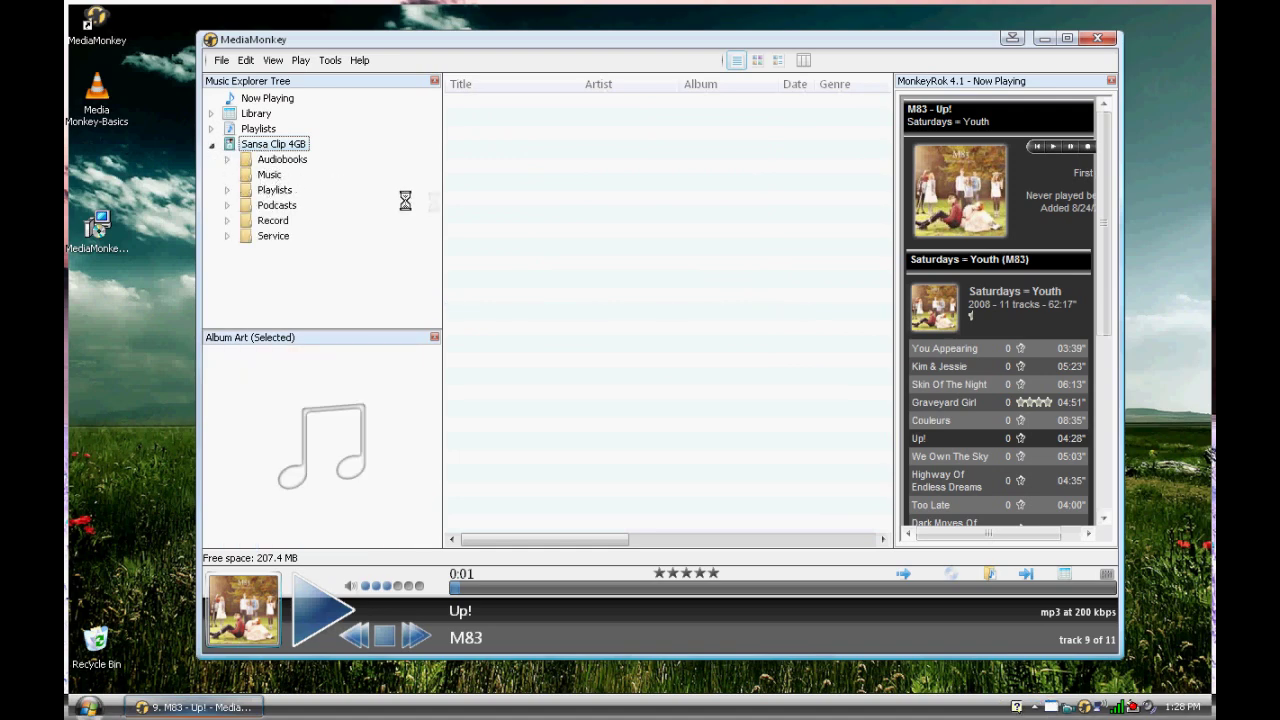
click(229, 176)
mouse_move(432, 176)
mouse_down()
mouse_move(433, 157)
mouse_move(433, 192)
mouse_up()
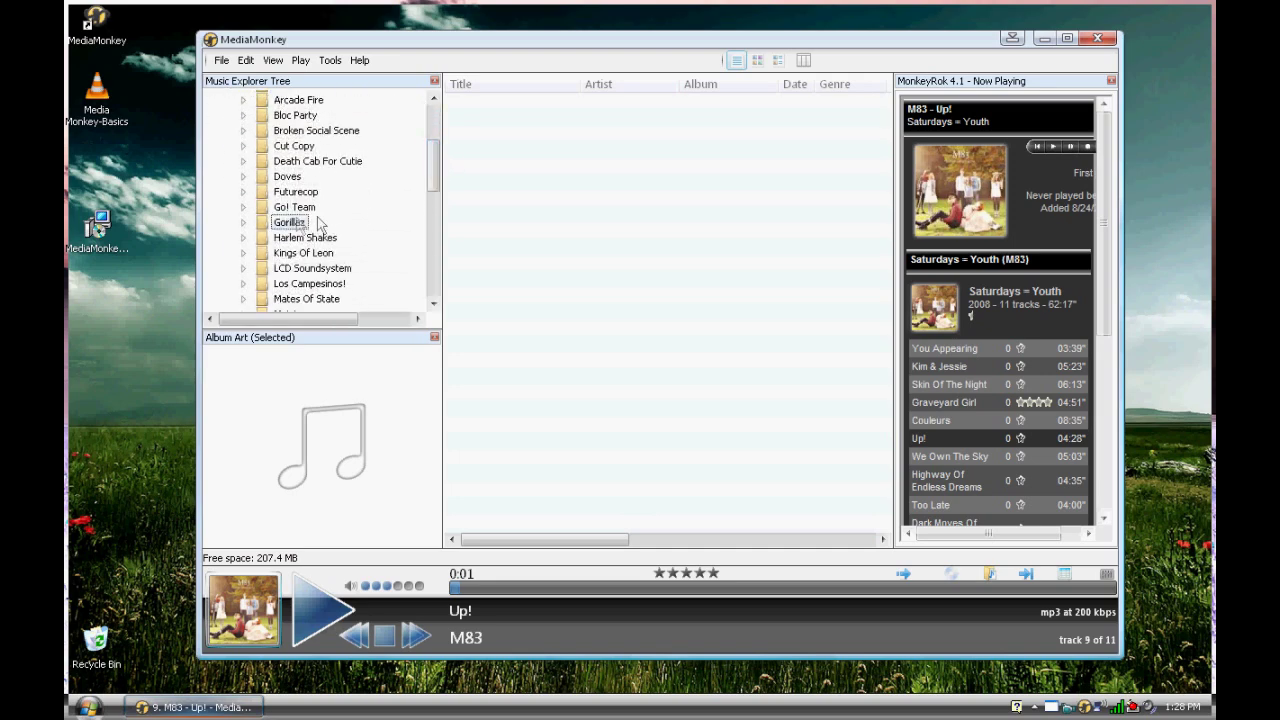
- Check the actions available for the Gorillaz and Kings Of Leon folders on the device, and collapse the device tree
right_click(290, 223)
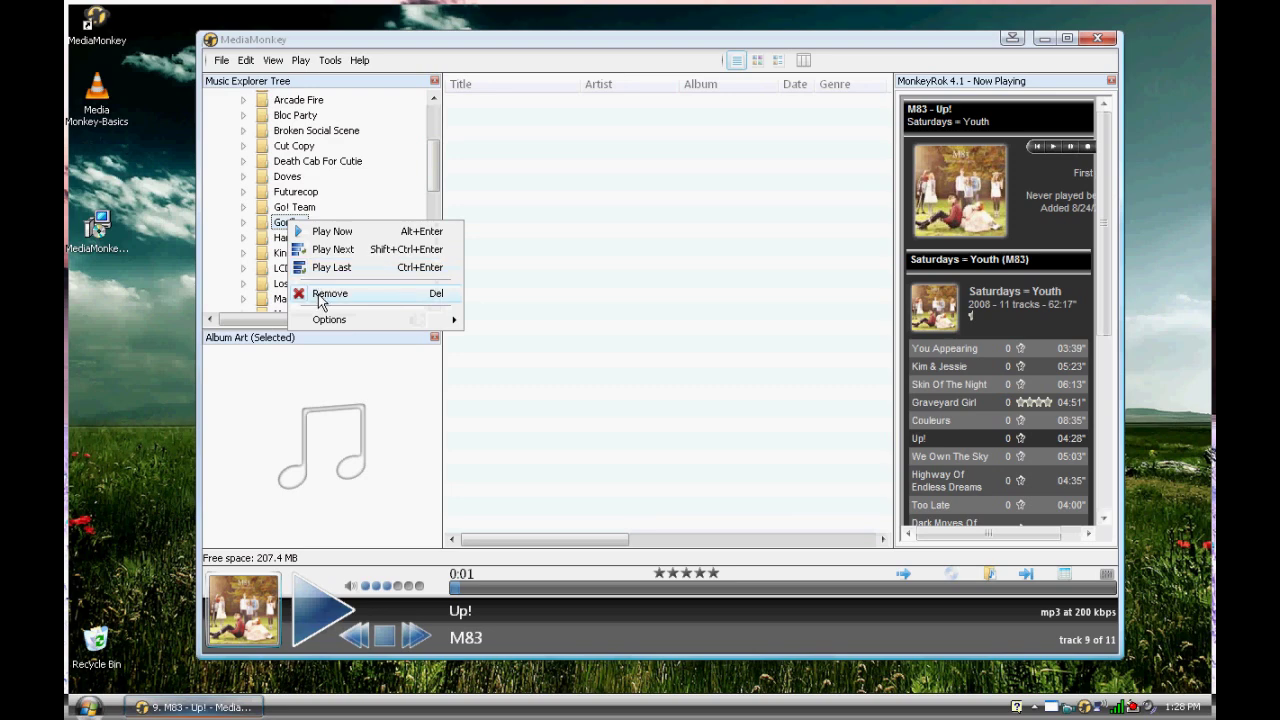
key(Escape)
click(308, 254)
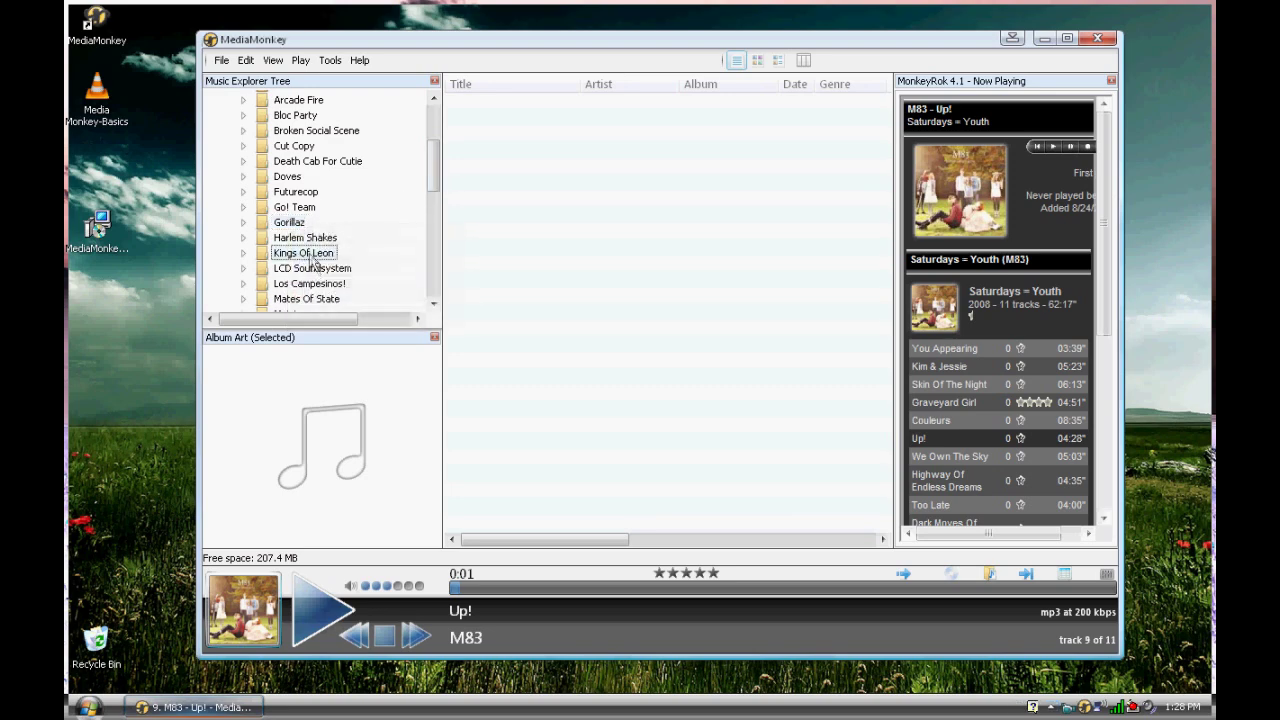
right_click(308, 254)
key(Escape)
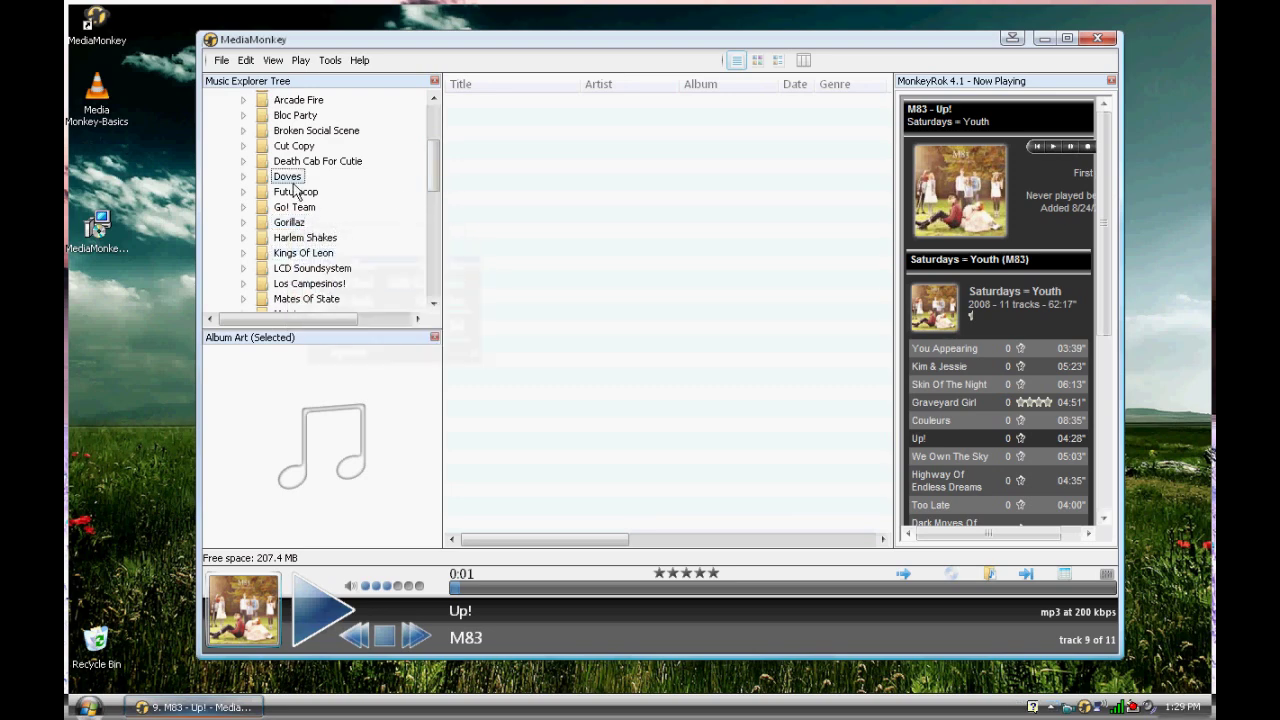
scroll(432, 178, up, 1)
scroll(432, 178, up, 3)
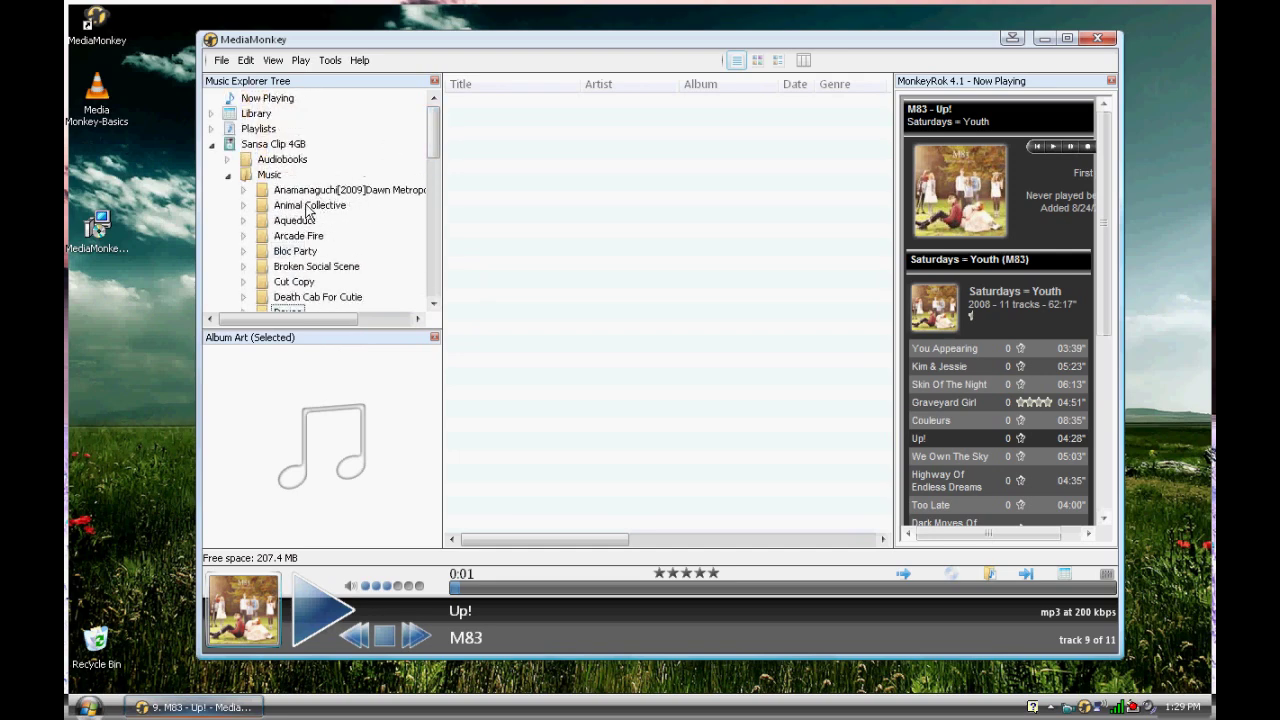
click(227, 175)
click(211, 145)
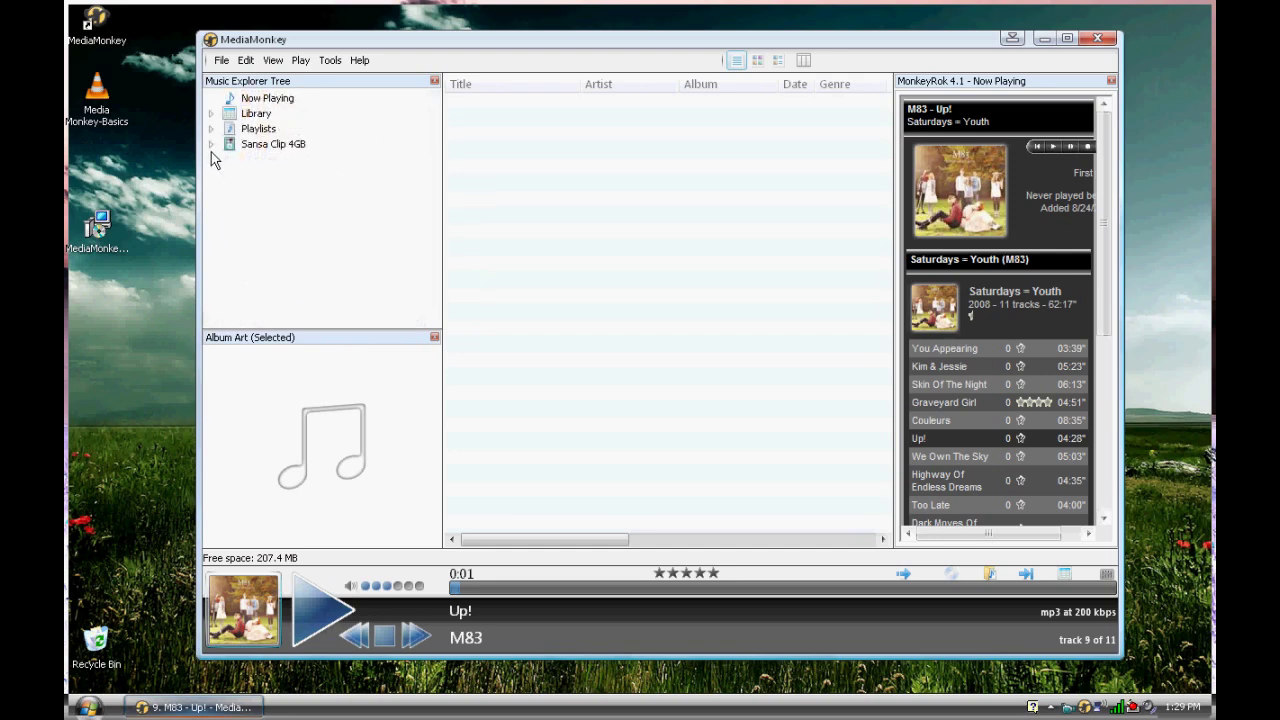
- Expand the Library by Album Artist, find Grizzly Bear, and open the album Horn of Plenty
double_click(229, 114)
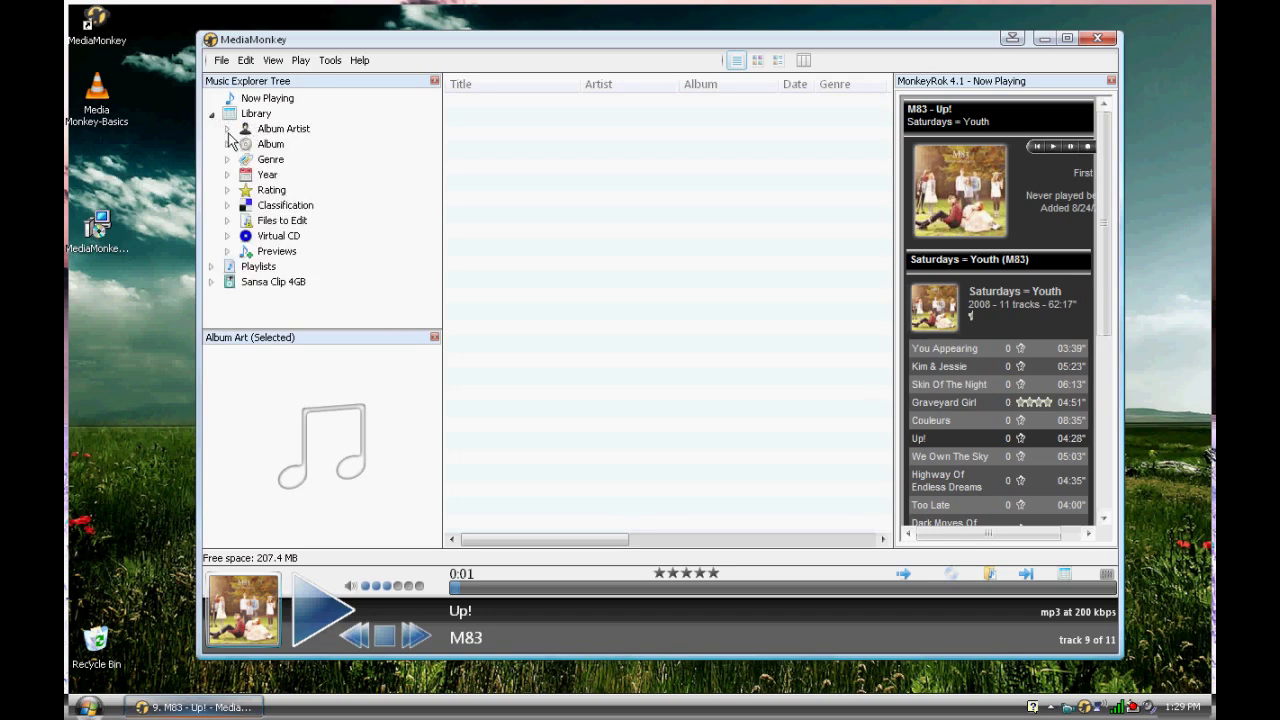
click(227, 127)
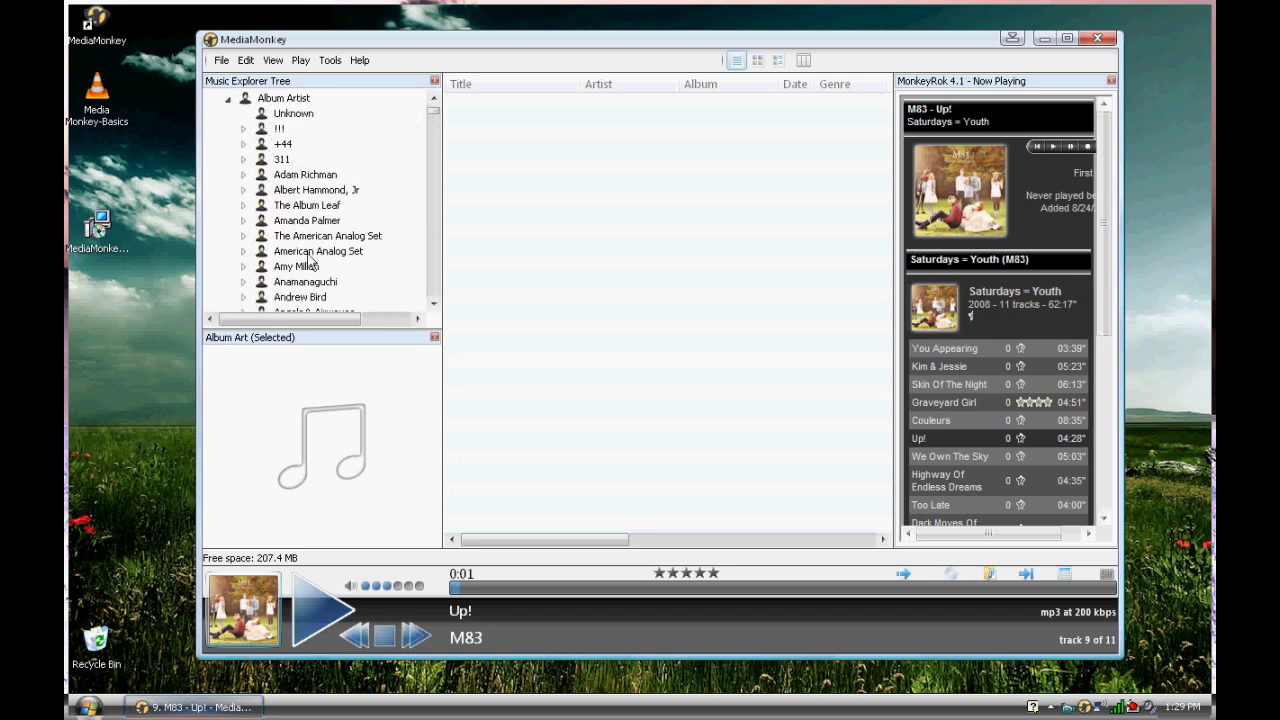
scroll(315, 272, down, 3)
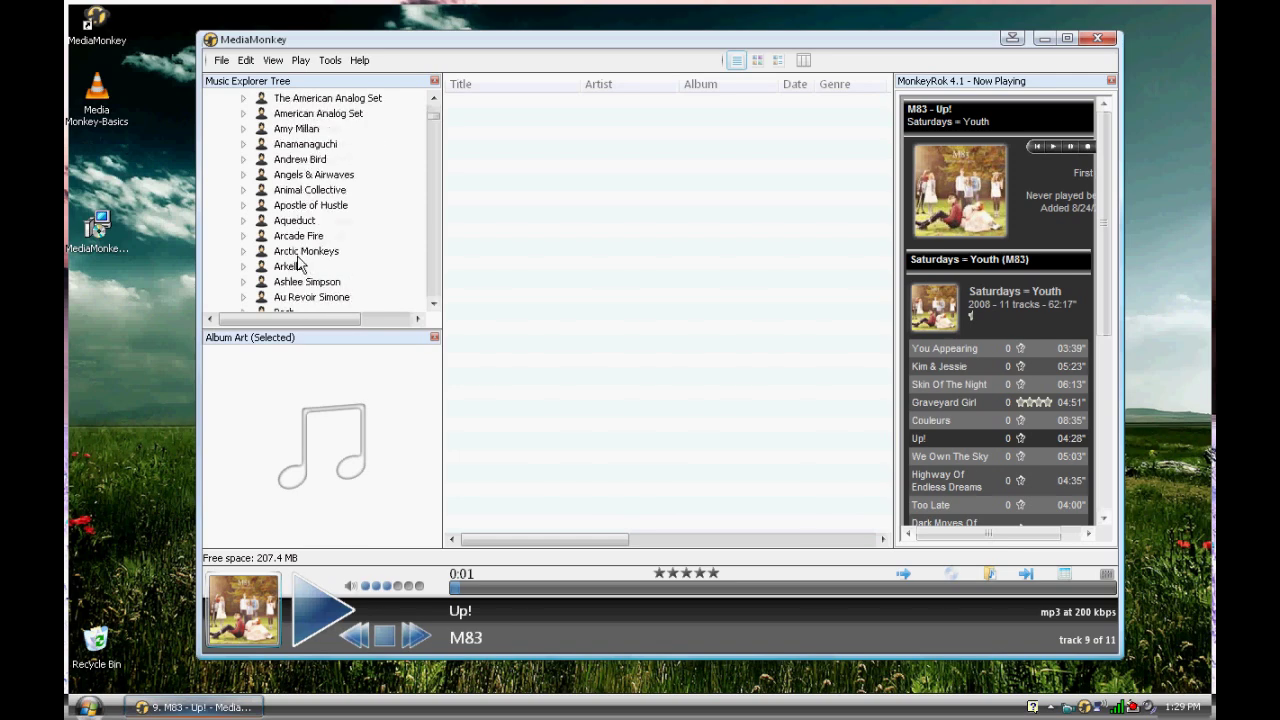
scroll(300, 255, down, 15)
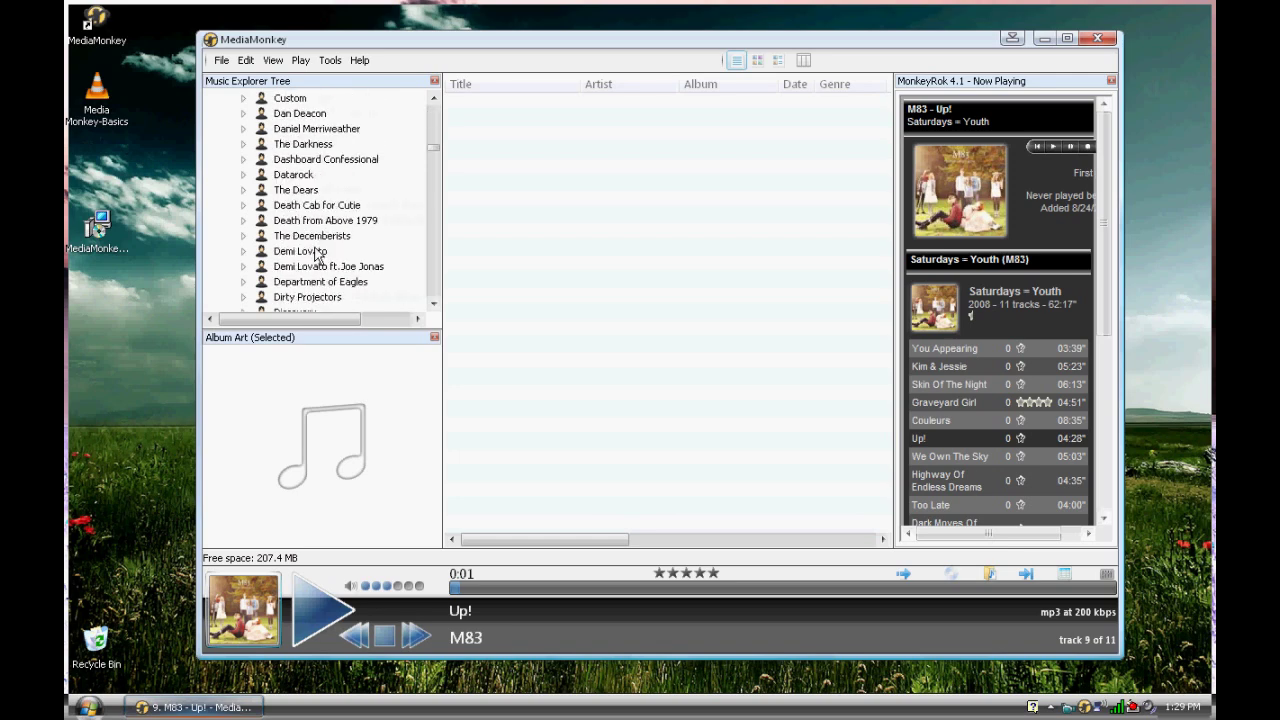
scroll(368, 278, down, 6)
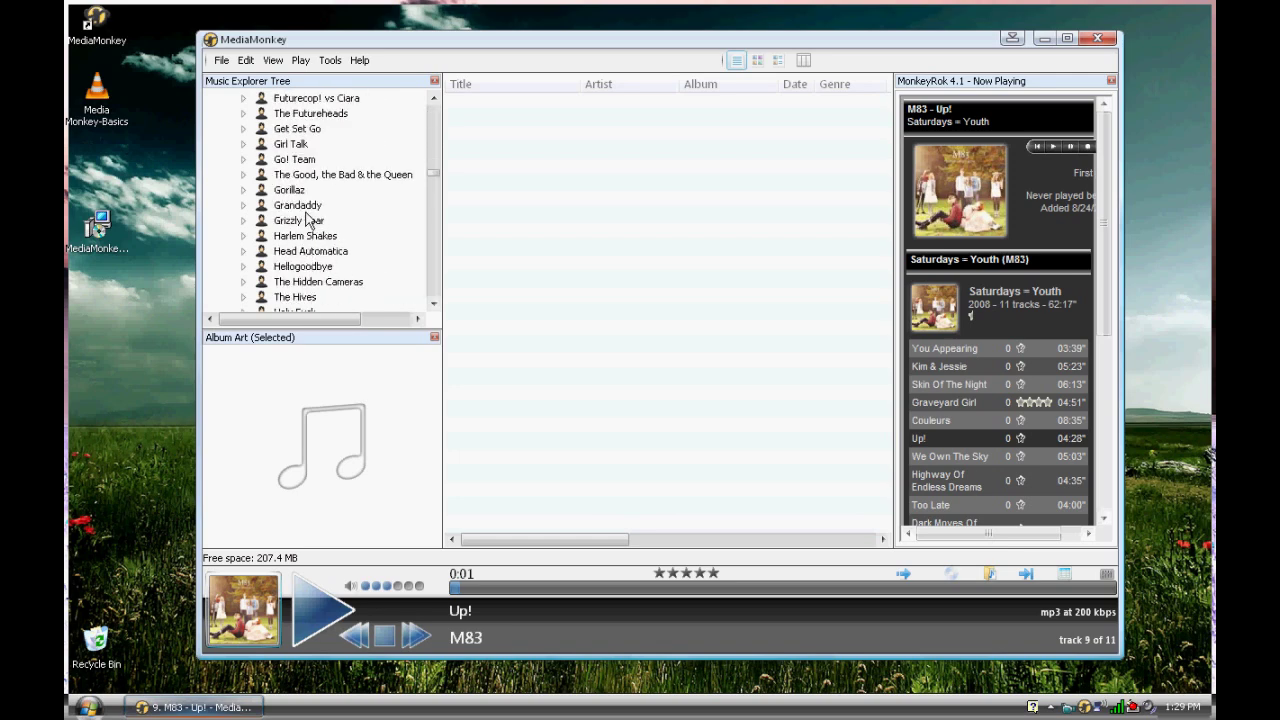
click(300, 221)
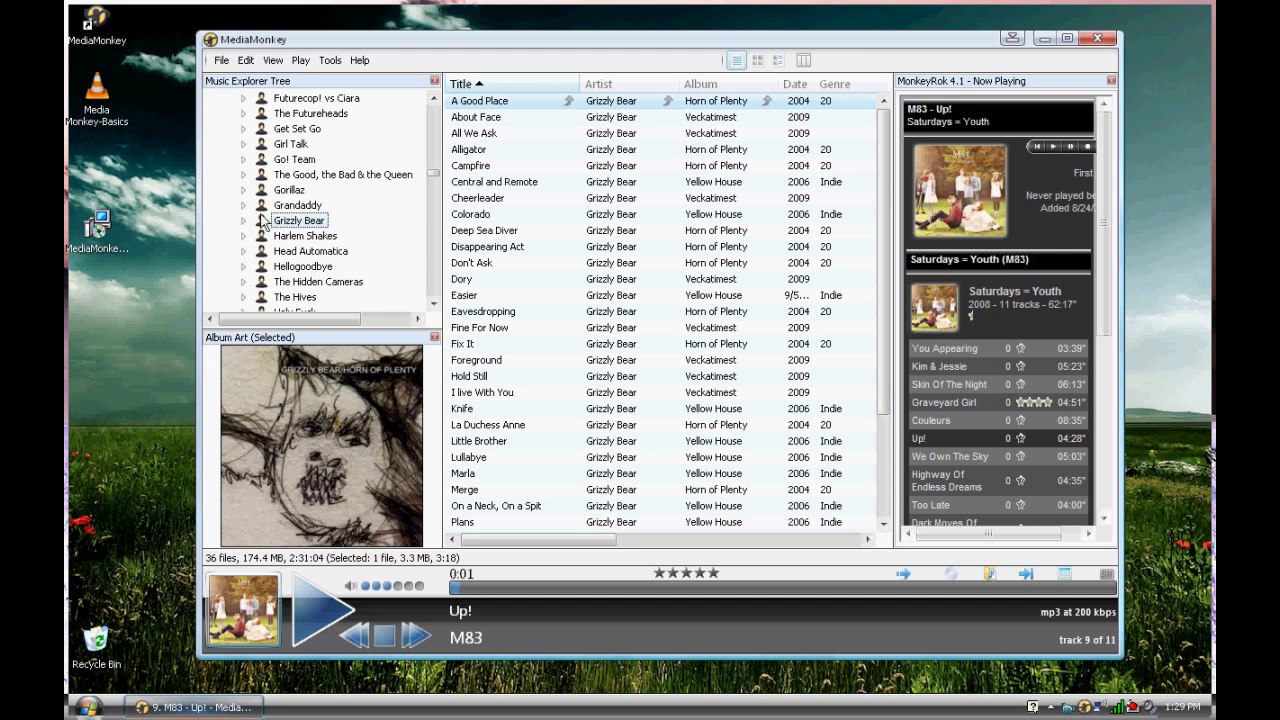
click(243, 222)
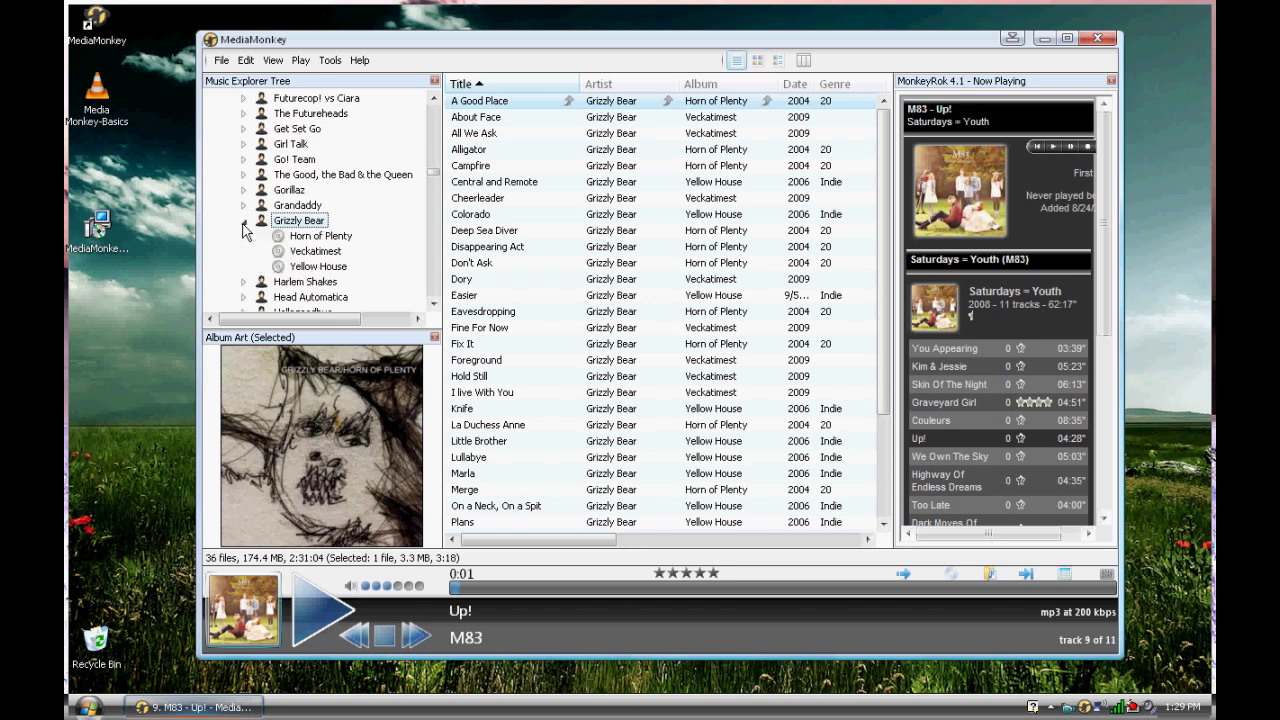
click(318, 240)
- Select all the Horn of Plenty tracks and send them to the Sansa Clip 4GB for synchronization
drag(555, 330, 500, 112)
right_click(505, 214)
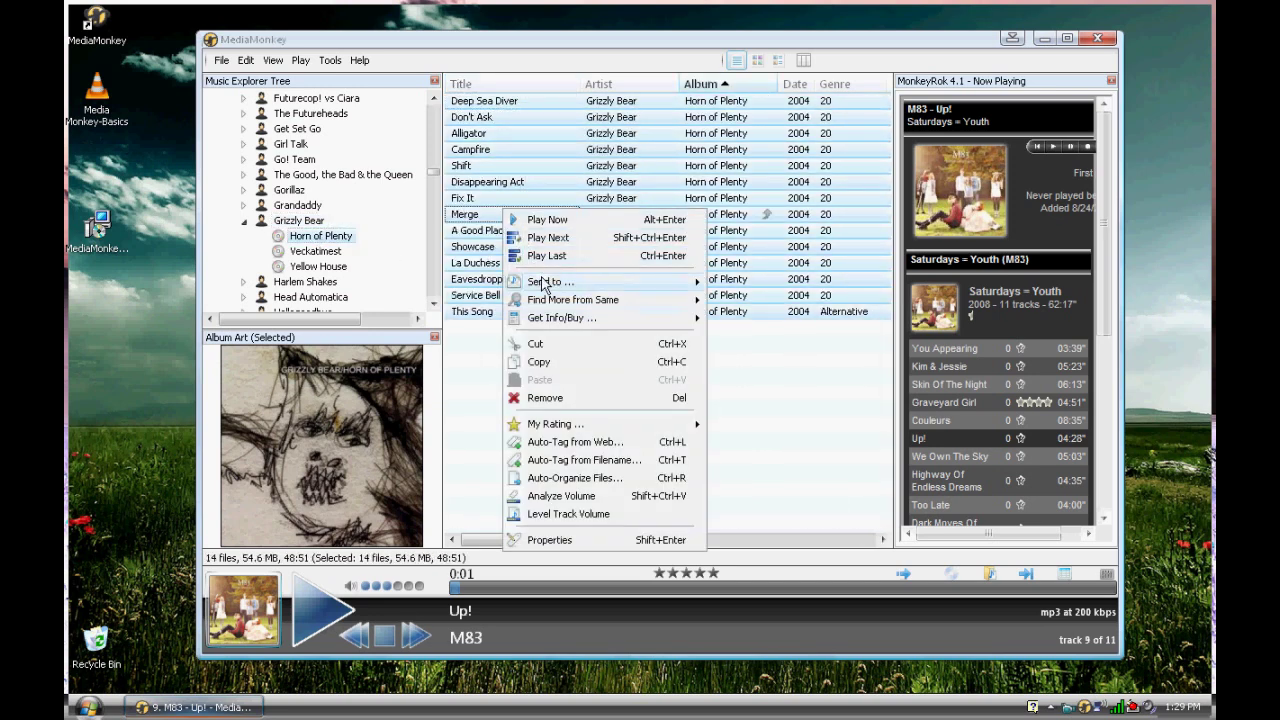
mouse_move(545, 284)
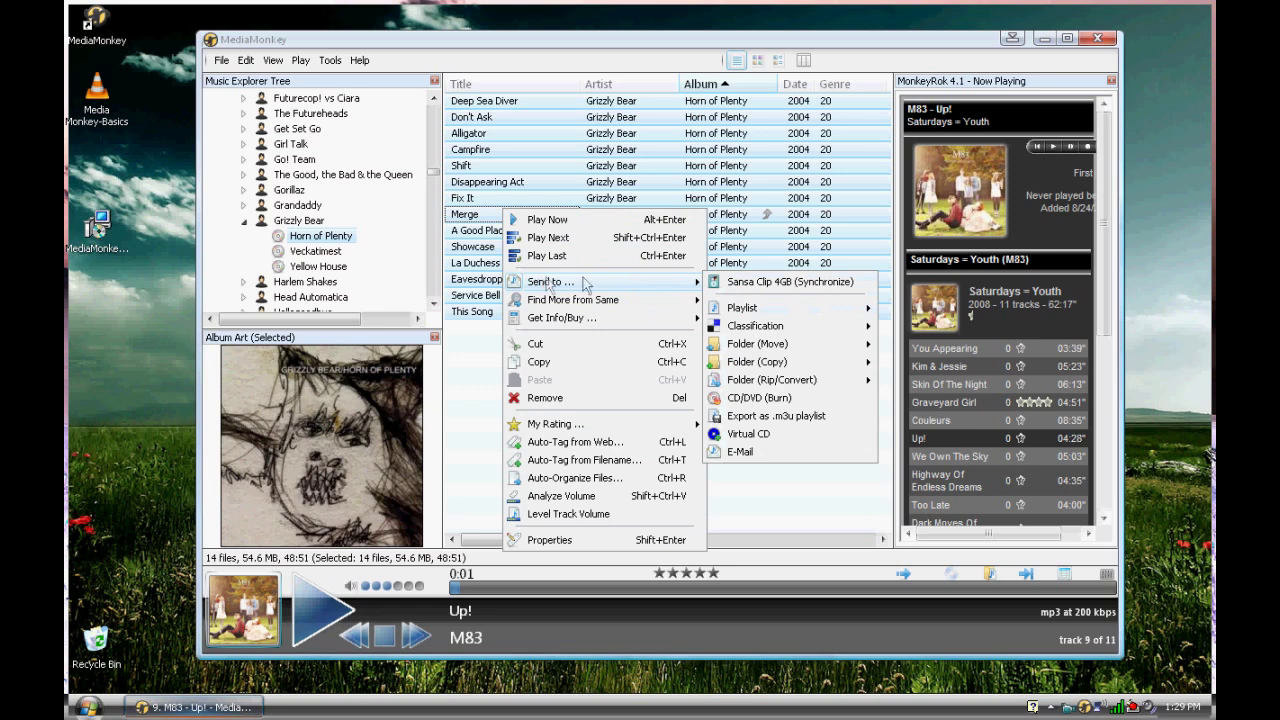
click(762, 287)
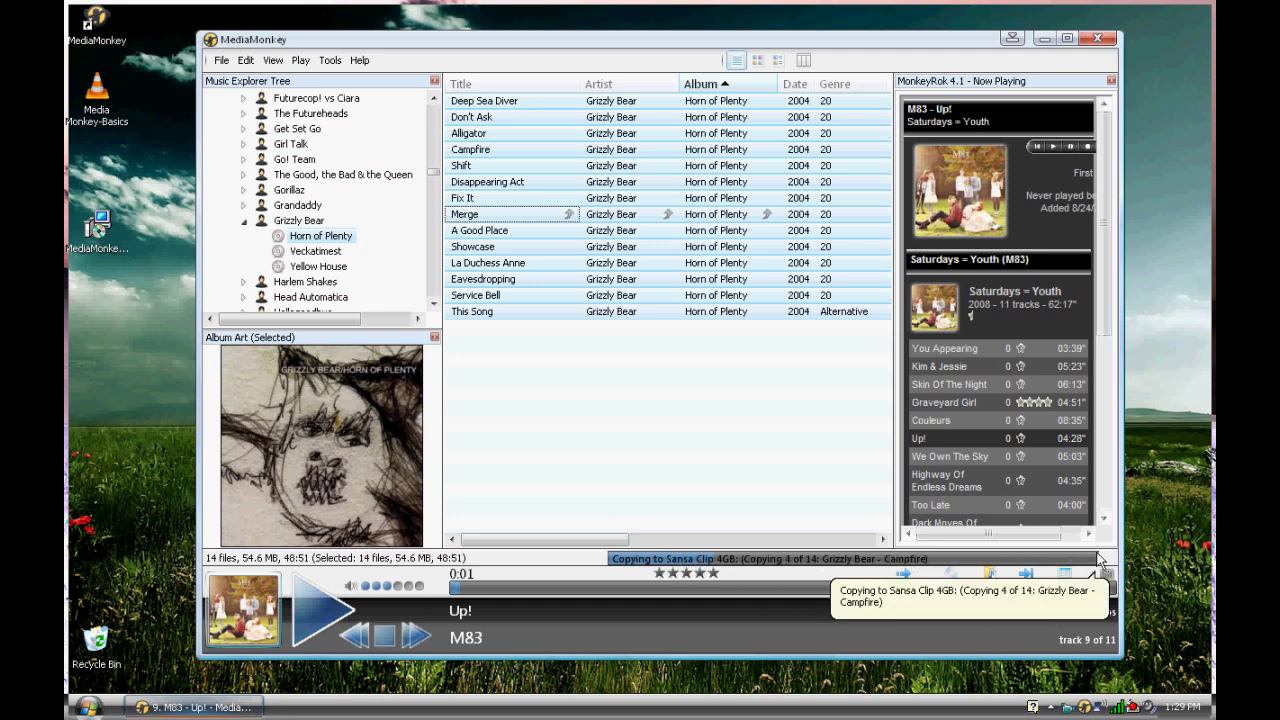
- Collapse the Grizzly Bear artist entry and the whole Album Artist branch in the Music Explorer Tree
click(244, 220)
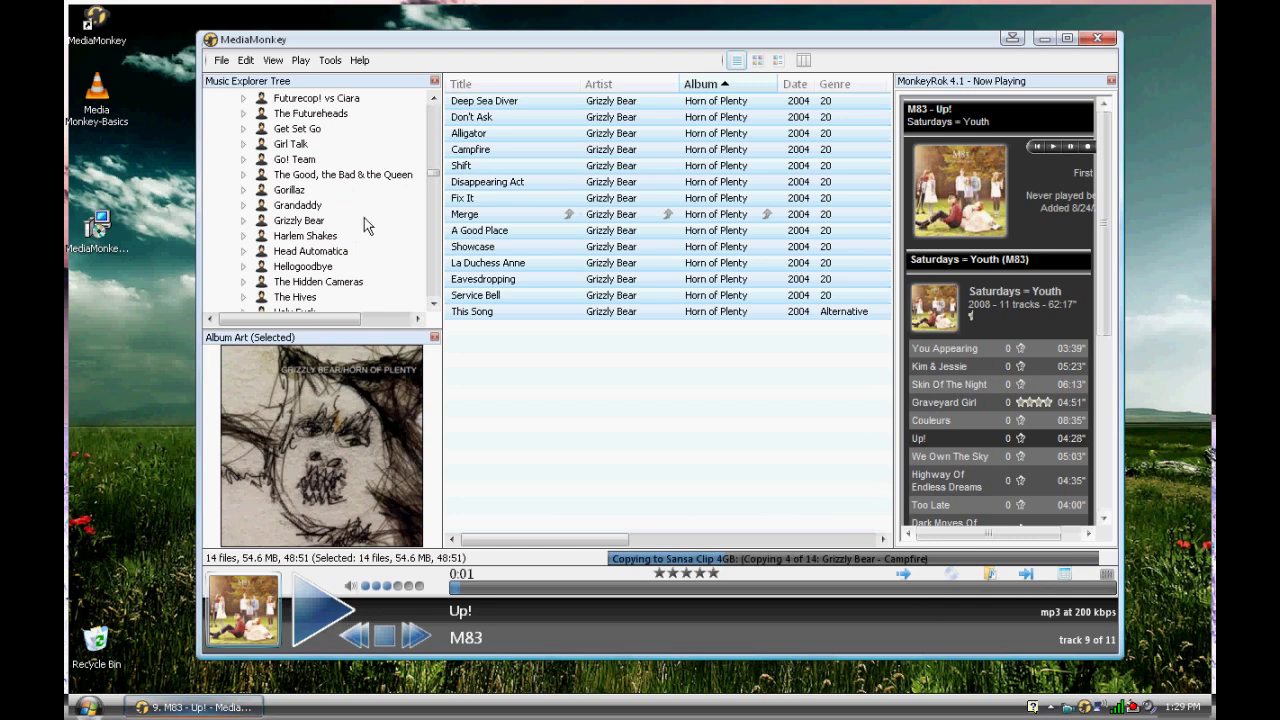
scroll(372, 231, up, 8)
scroll(365, 225, up, 15)
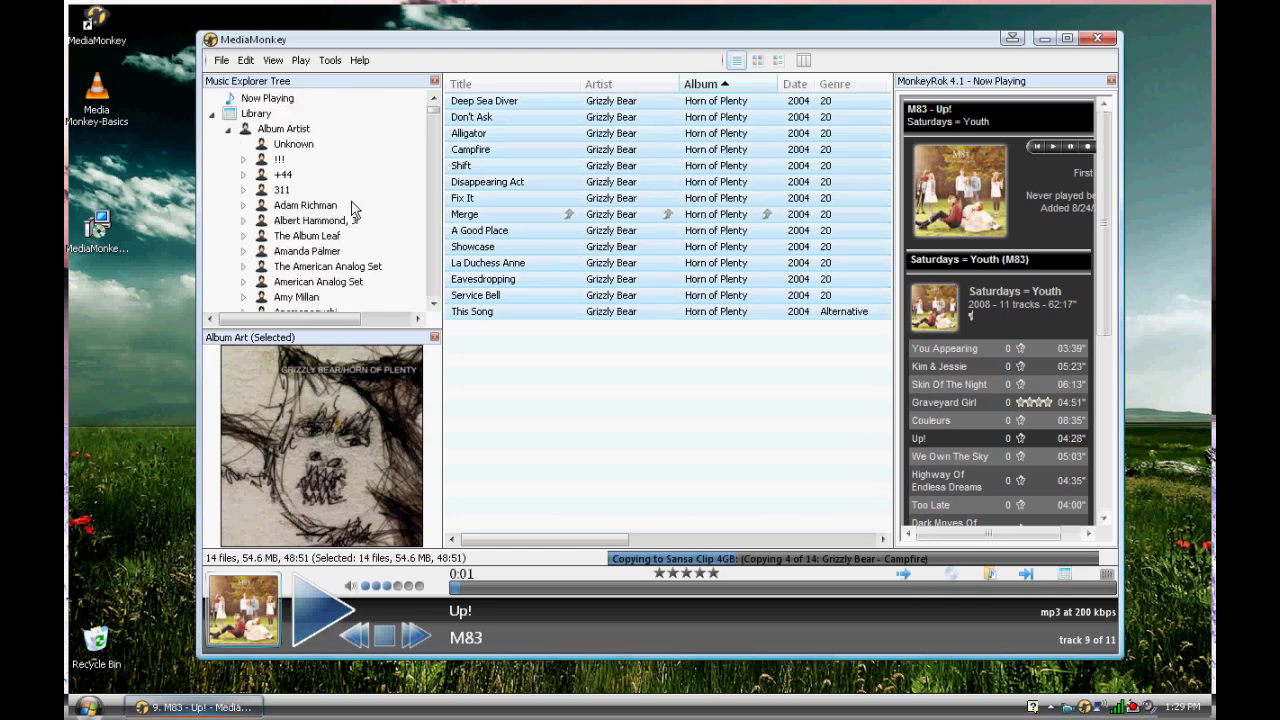
click(227, 130)
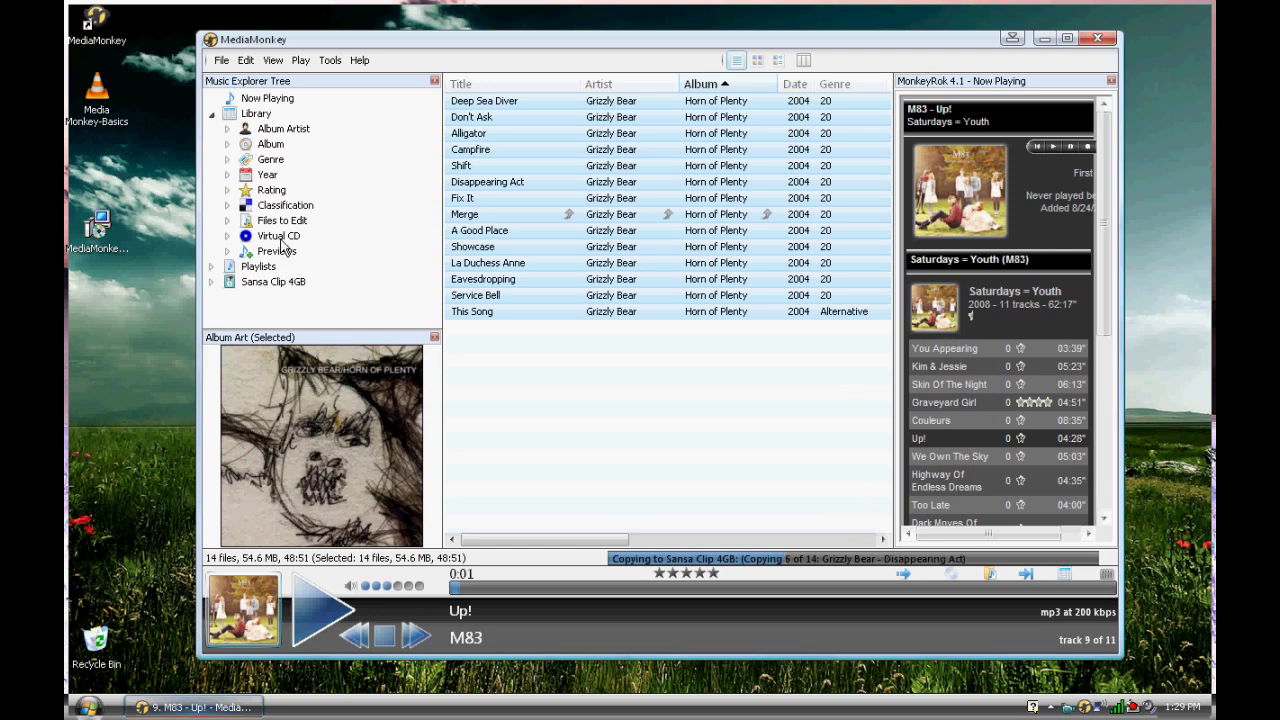
- Show the Advanced toolbar and check its synchronization options for the Sansa Clip 4GB
right_click(485, 64)
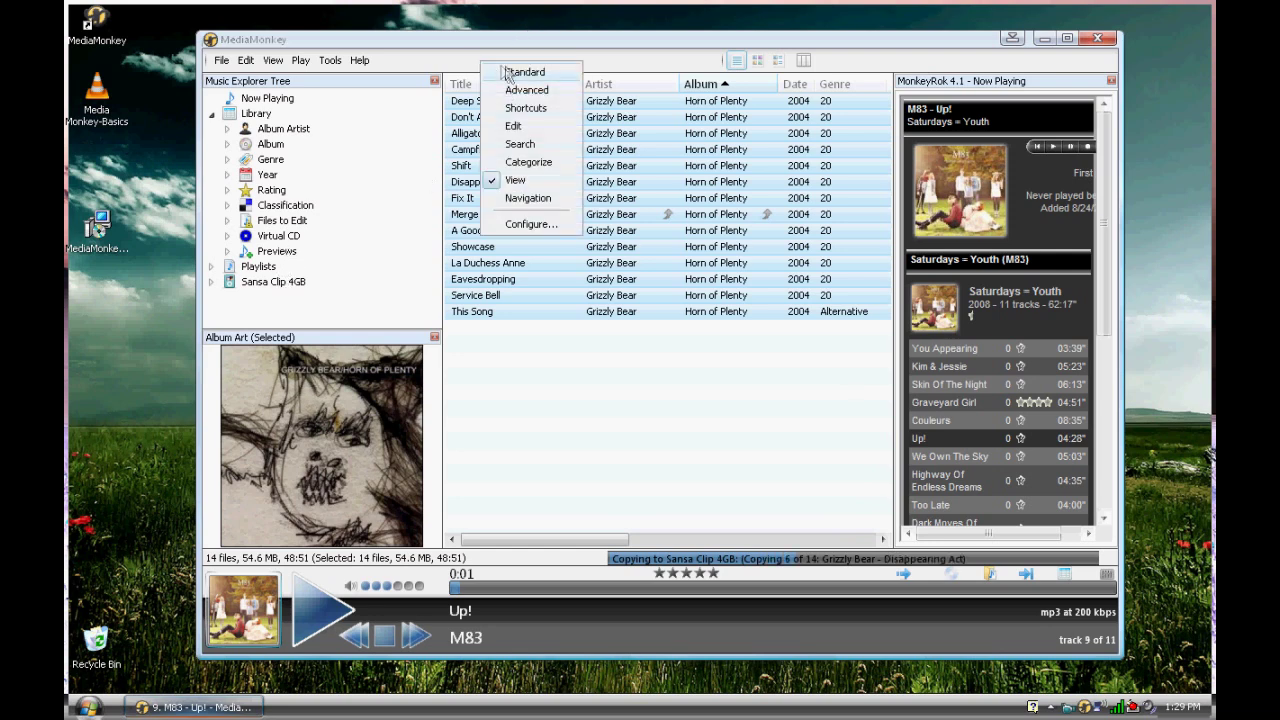
click(526, 92)
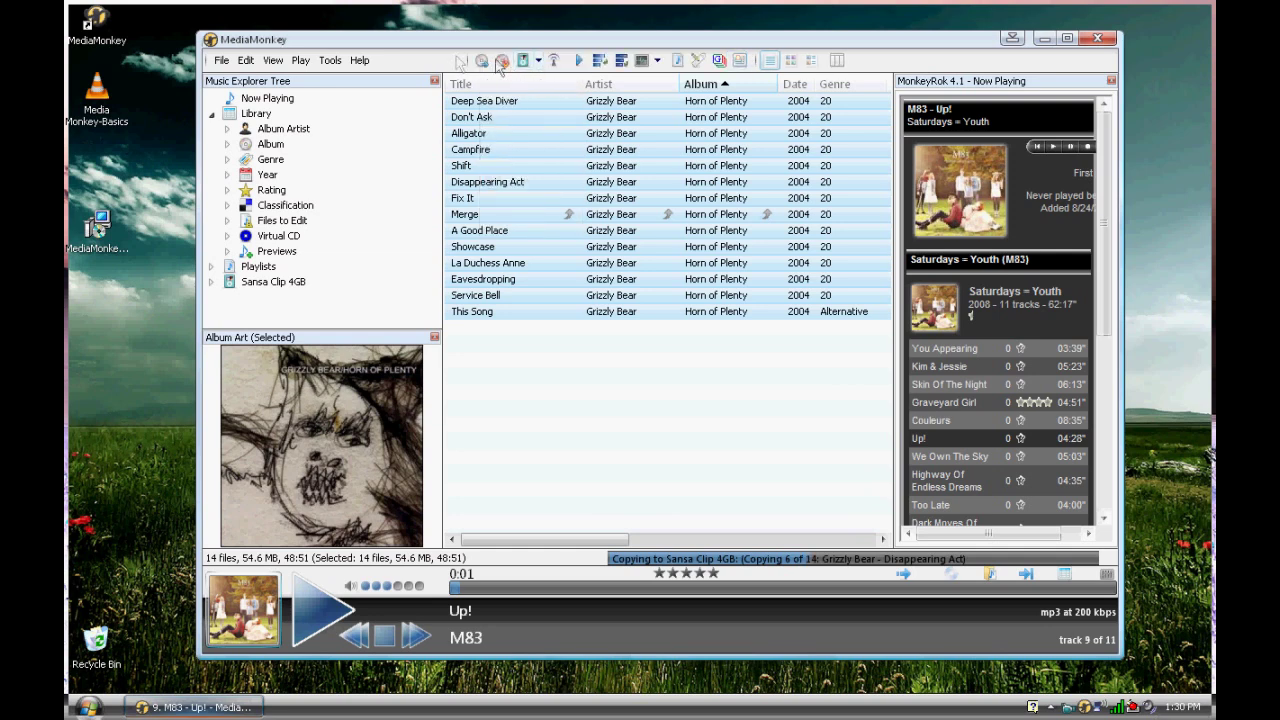
click(527, 62)
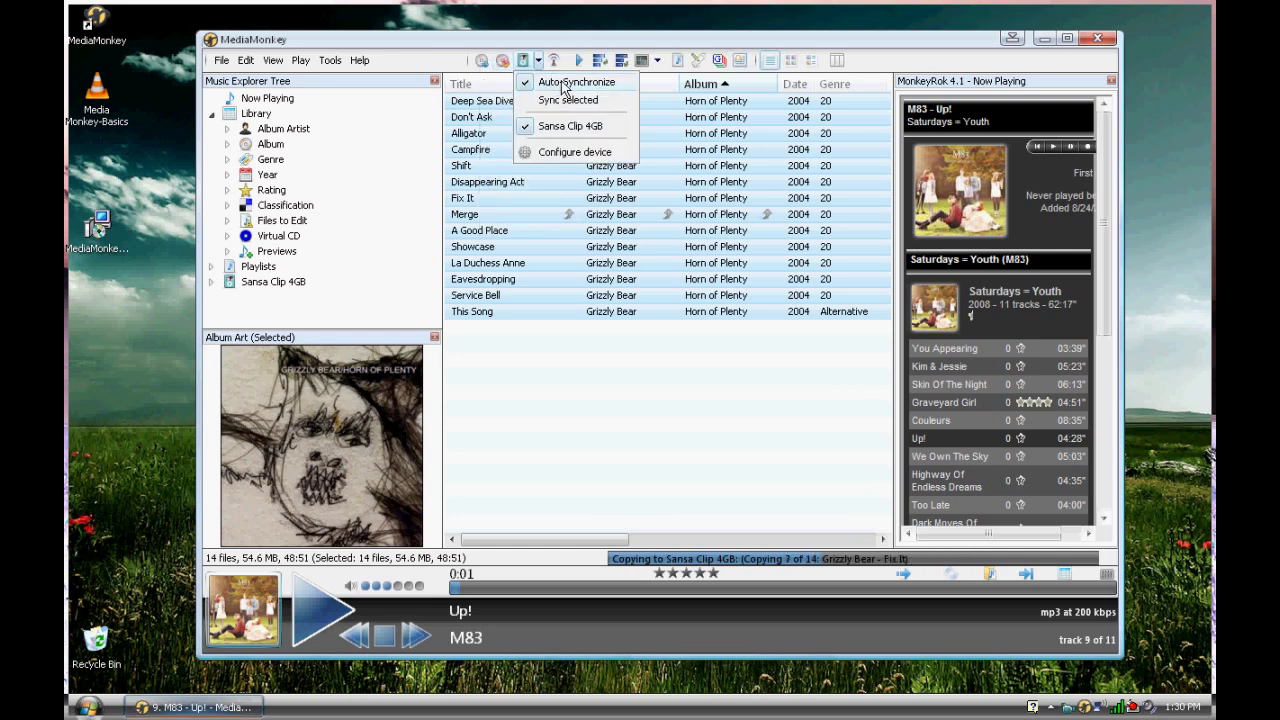
click(583, 48)
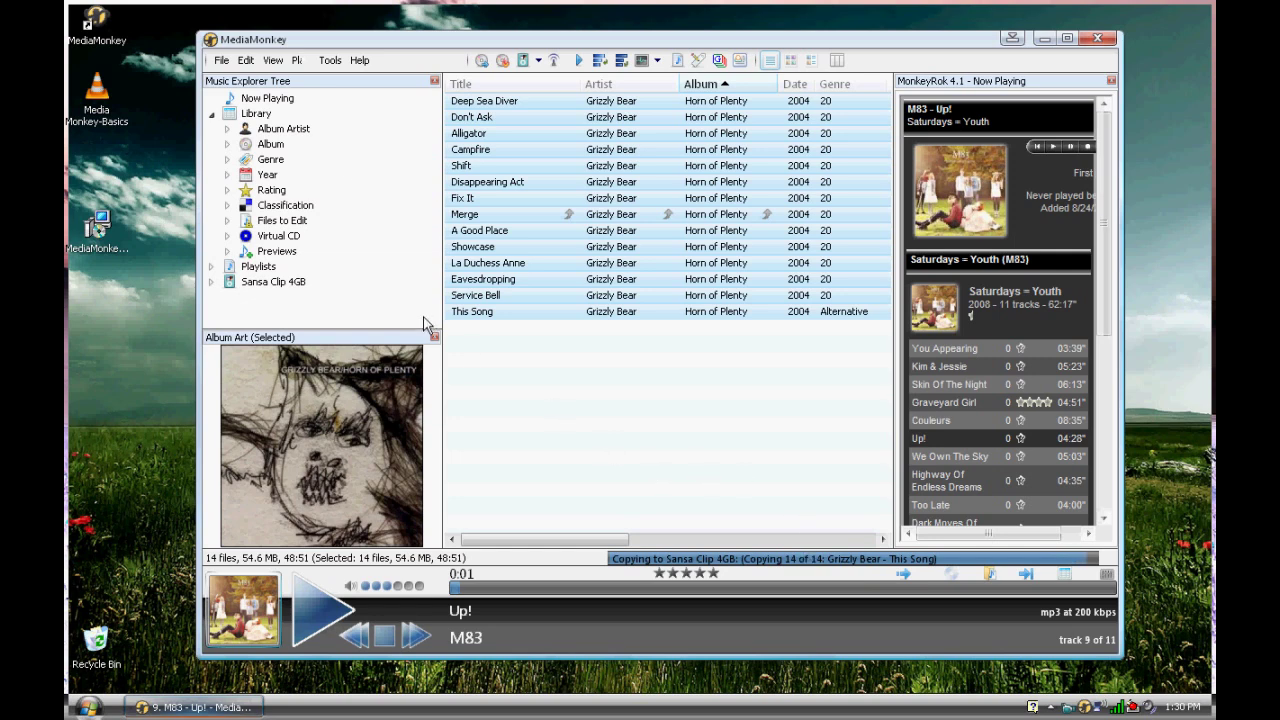
- Collapse the Library branch in the Music Explorer Tree
click(221, 116)
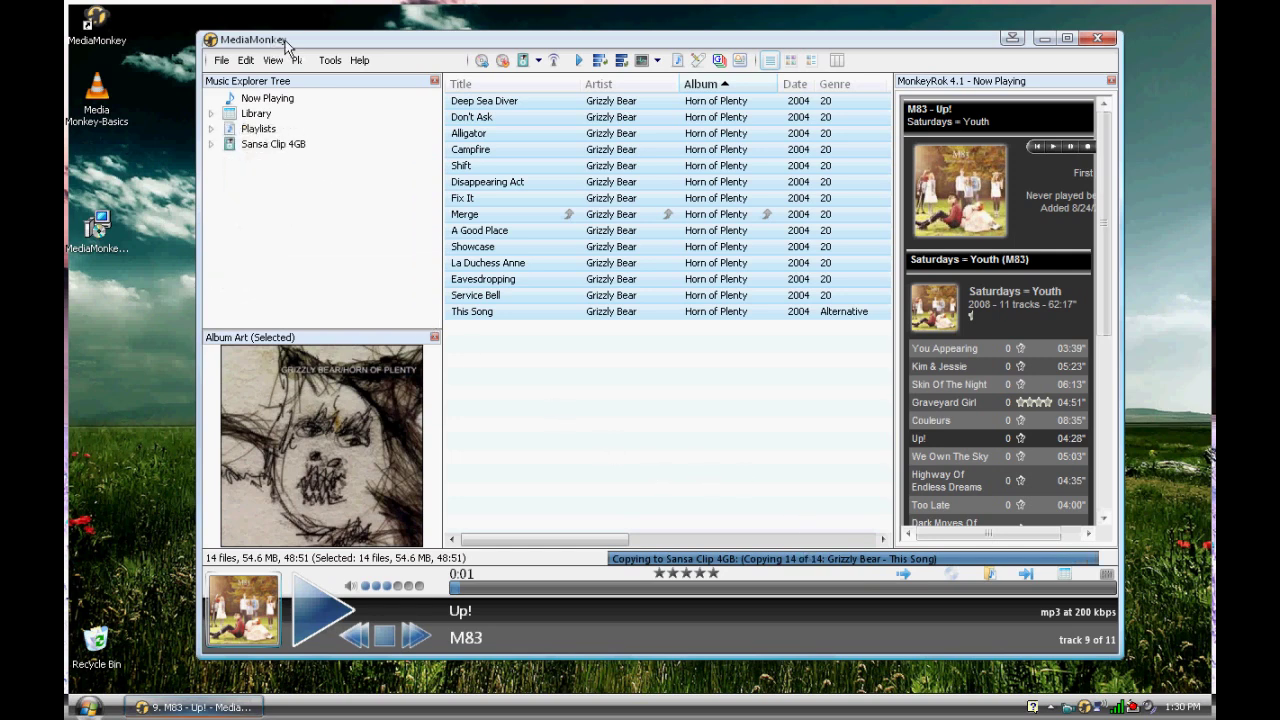